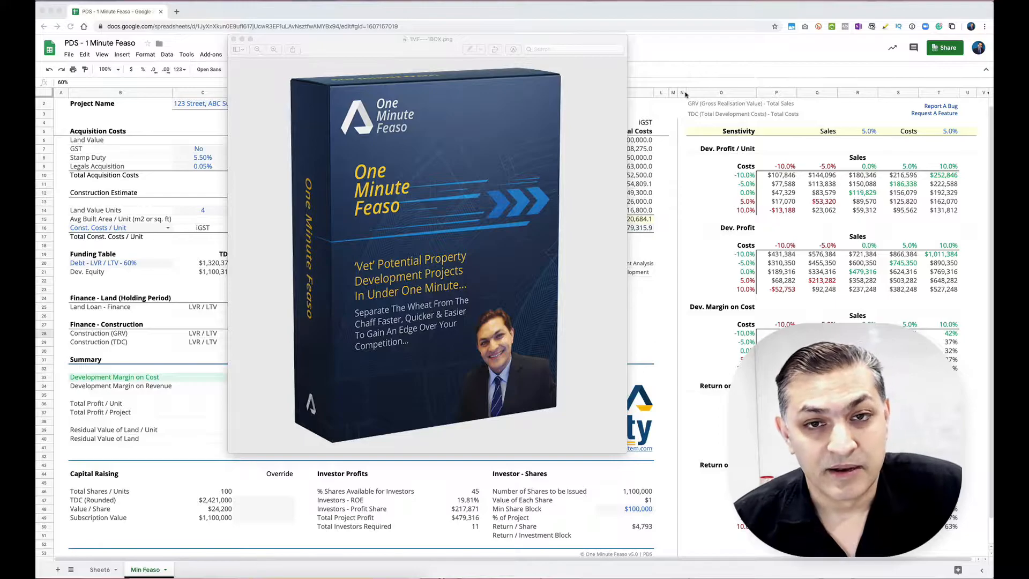
# Bring the feasibility spreadsheet to the front and set the Tax type to NA.
pyautogui.click(680, 56)
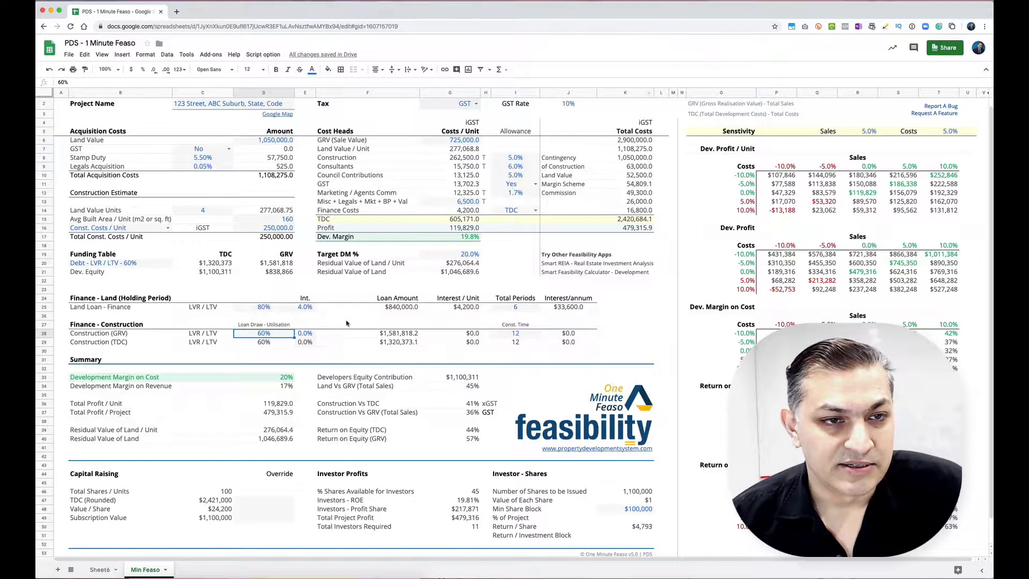
pyautogui.scroll(1, 373, 311)
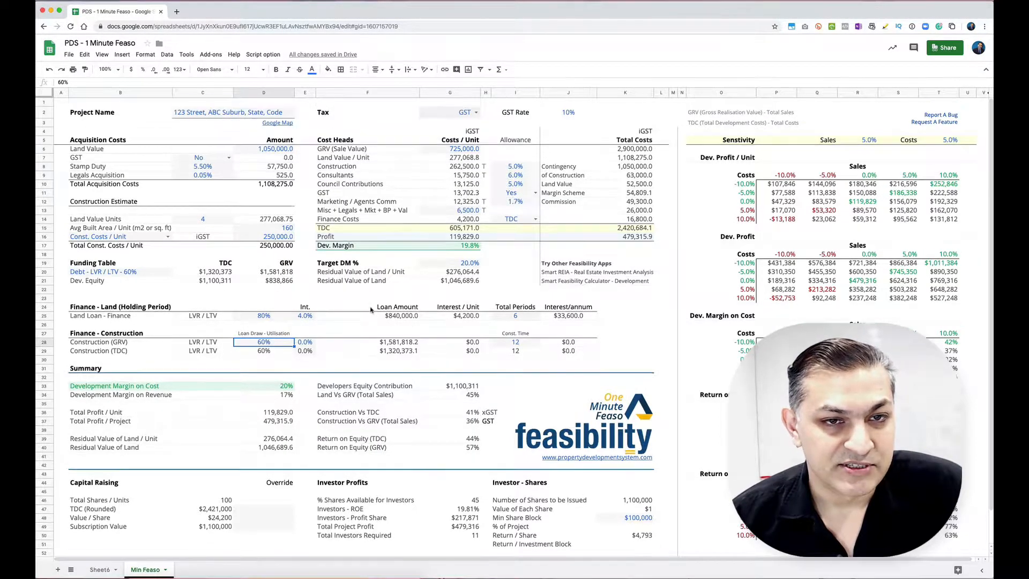
pyautogui.click(450, 114)
pyautogui.click(476, 113)
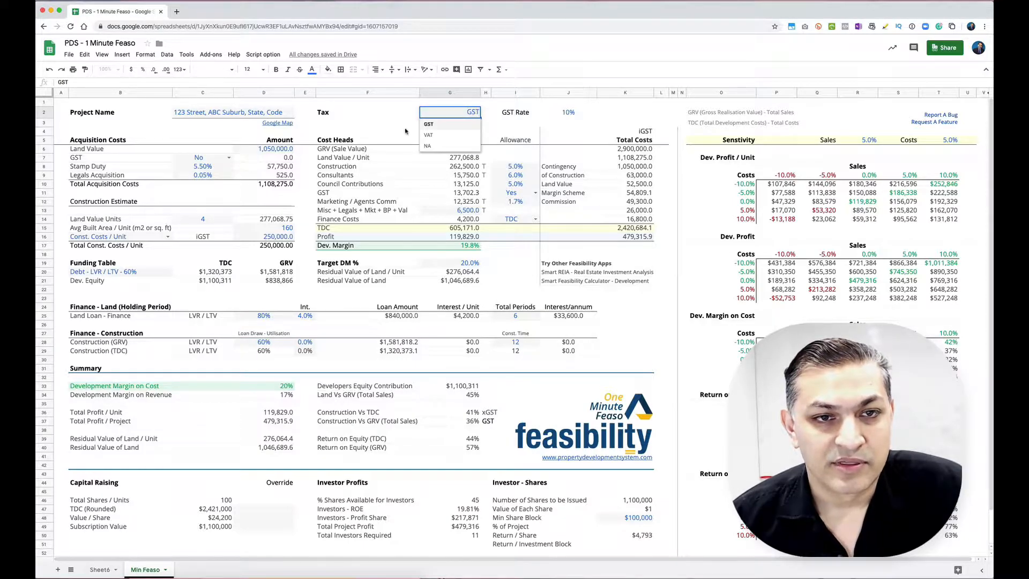
pyautogui.click(441, 150)
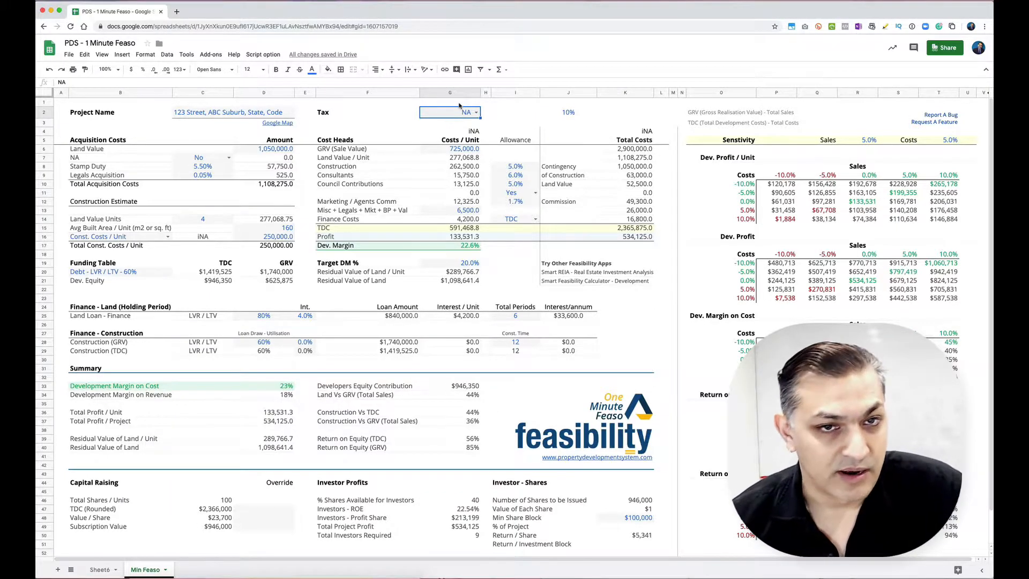
# Set the tax rate beside the Tax type to 0%.
pyautogui.click(571, 115)
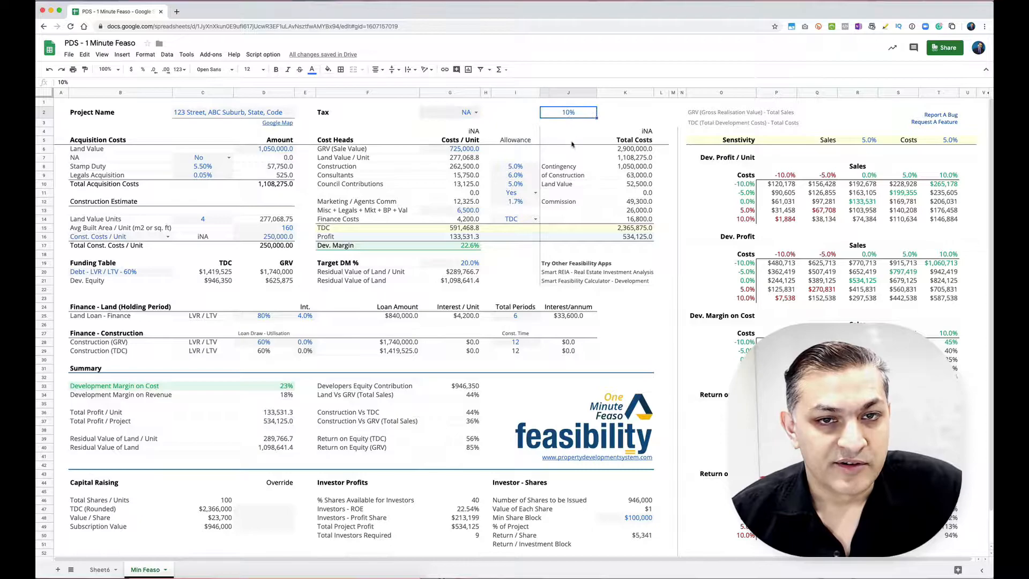
pyautogui.write('0')
pyautogui.press('Return')
pyautogui.click(568, 112)
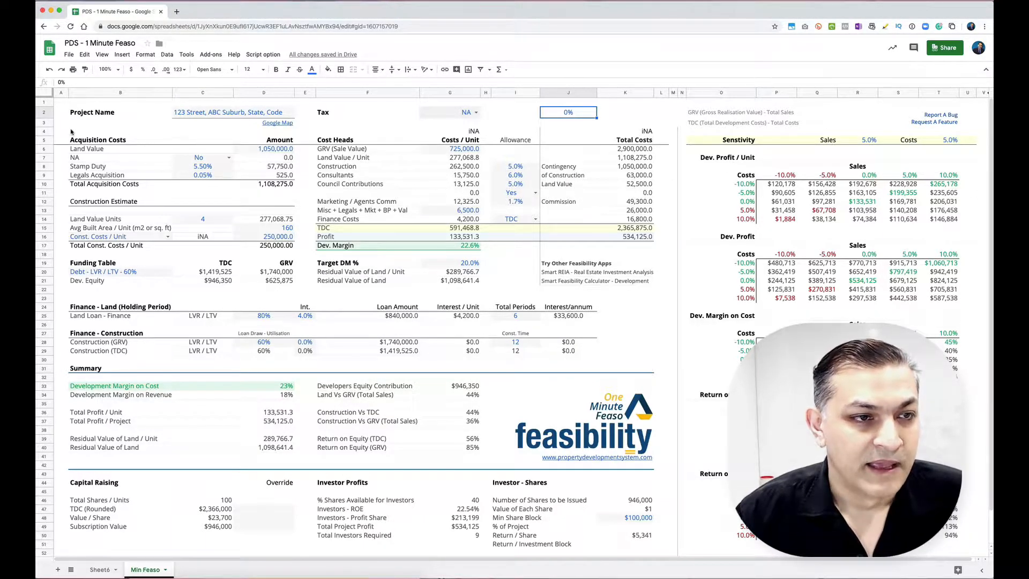
# Examine the acquisition and construction inputs, cost heads, total costs, the funding table's TDC and GRV columns, and the target development margin.
pyautogui.moveTo(70, 123); pyautogui.dragTo(280, 258)
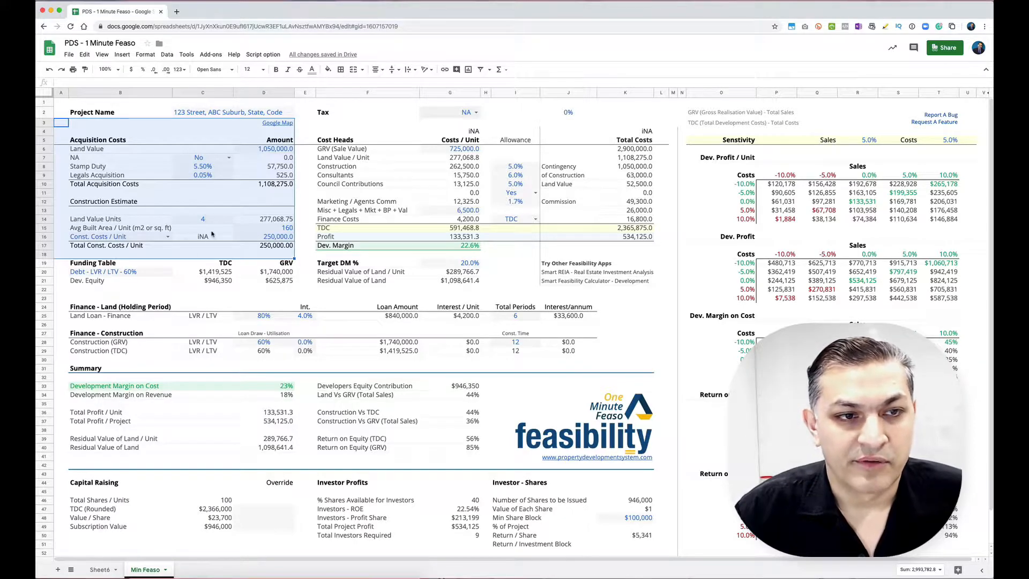
pyautogui.moveTo(343, 122); pyautogui.dragTo(438, 249)
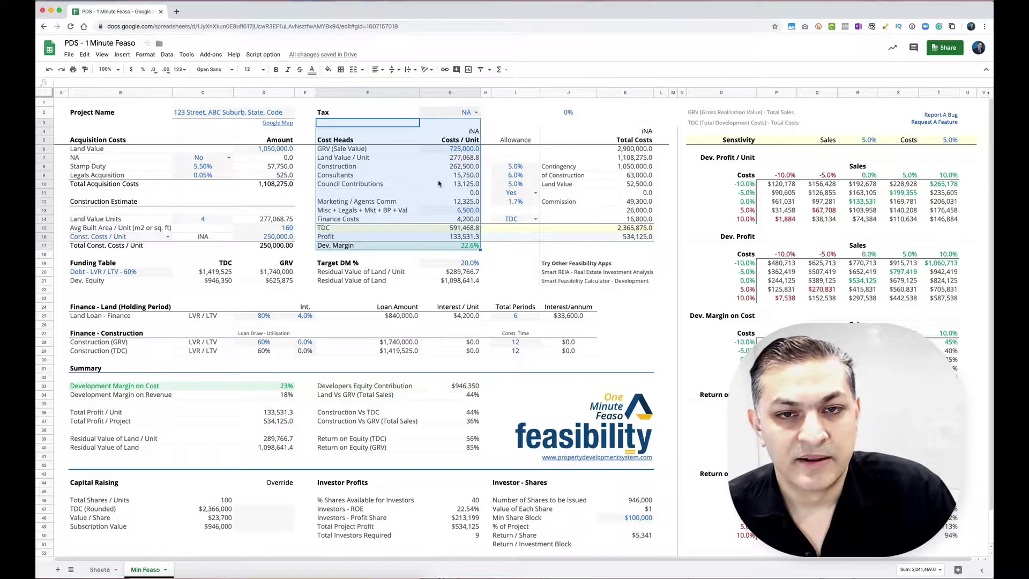
pyautogui.moveTo(583, 121); pyautogui.dragTo(625, 239)
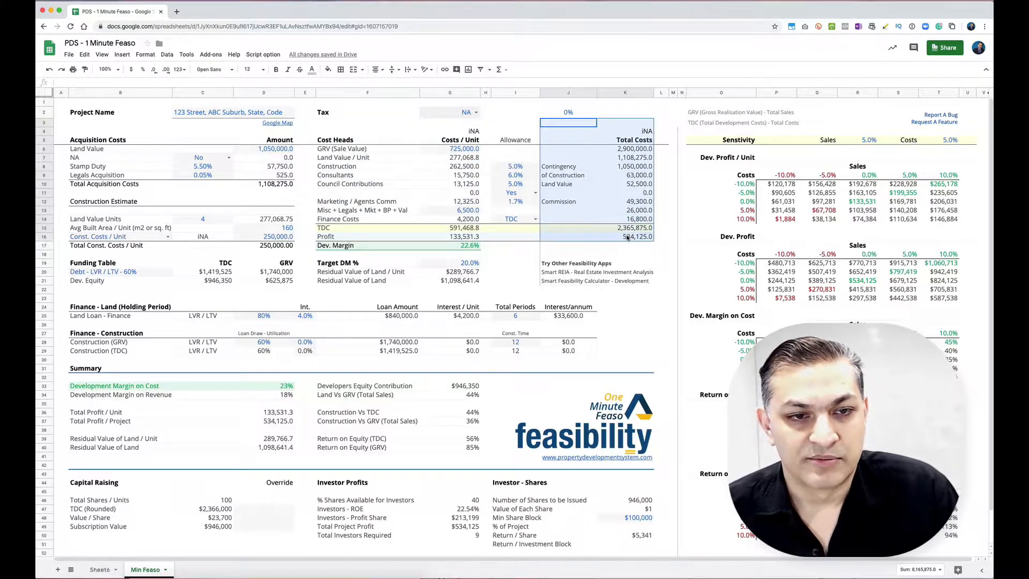
pyautogui.moveTo(94, 265); pyautogui.dragTo(276, 288)
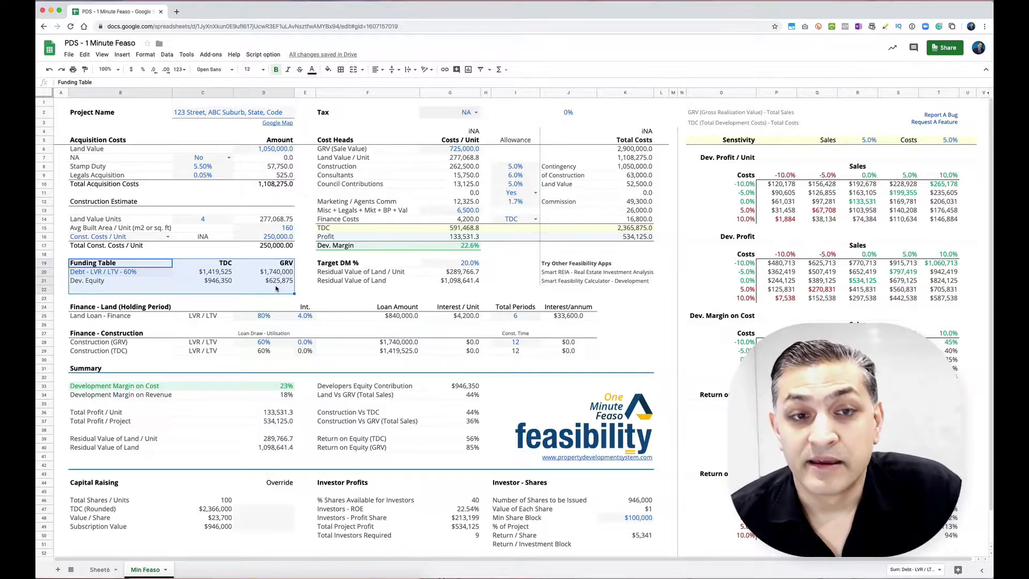
pyautogui.click(228, 266)
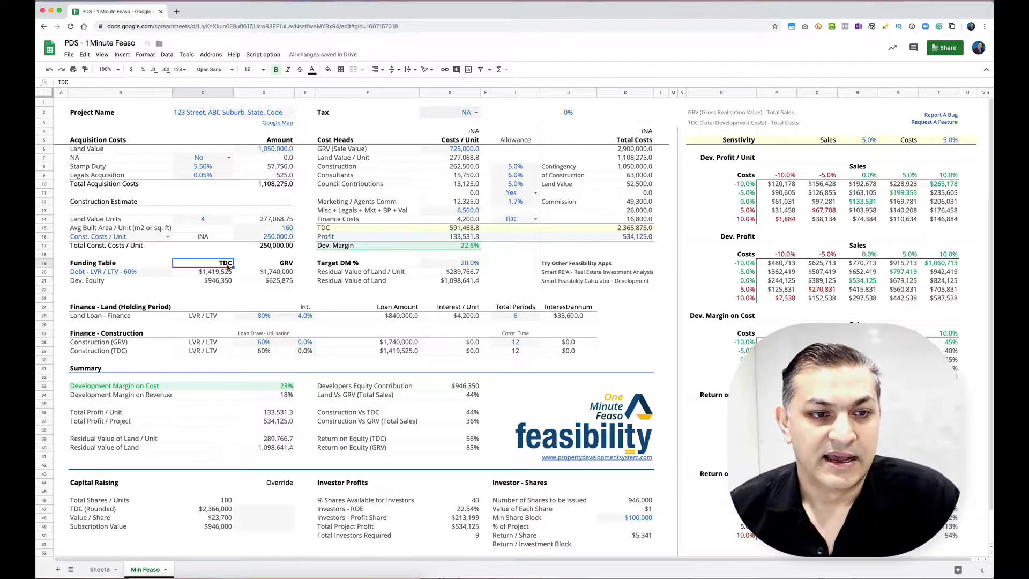
pyautogui.click(287, 264)
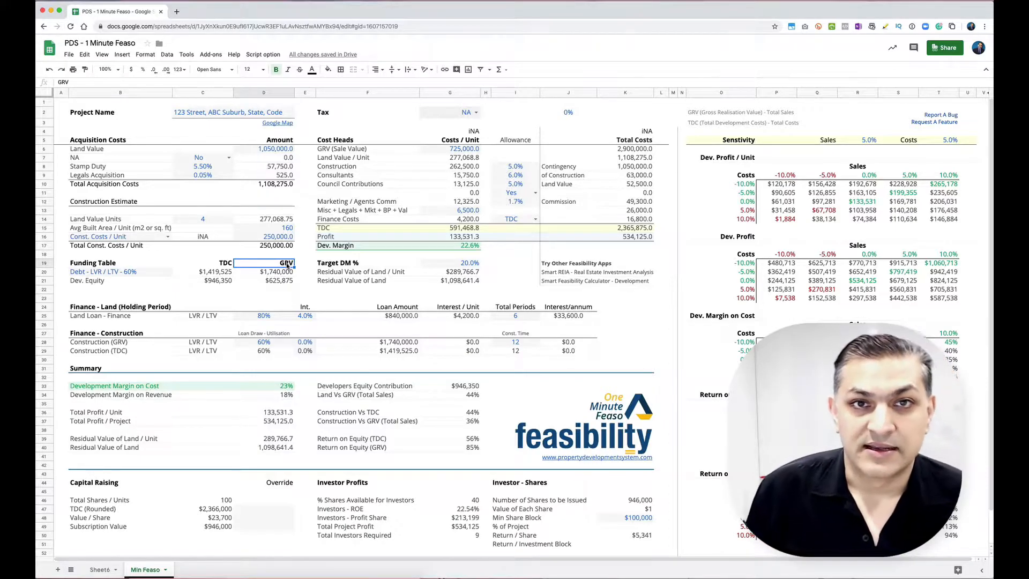
pyautogui.click(357, 265)
pyautogui.click(451, 263)
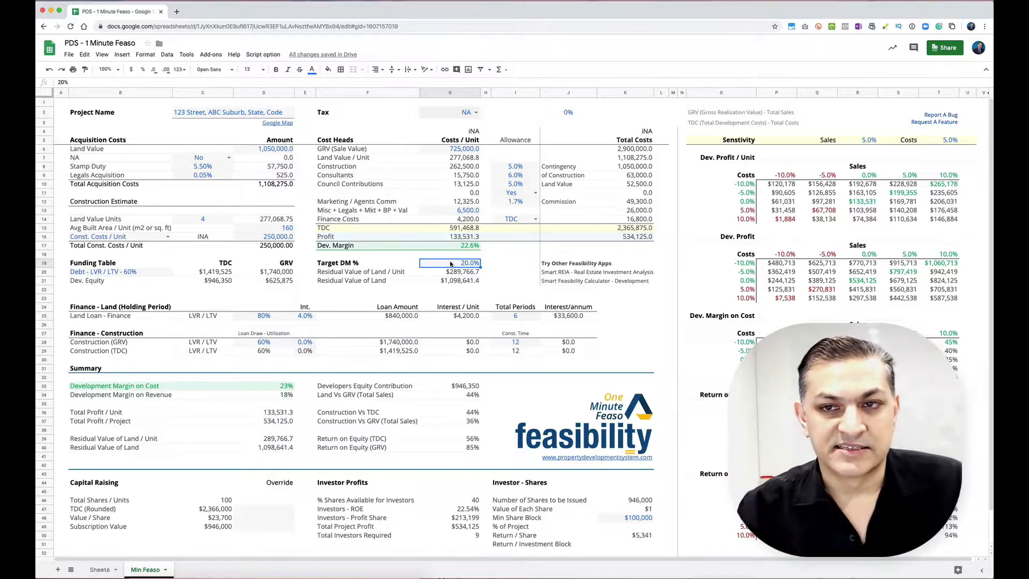
# Examine the project name, the land value and the tax row under Acquisition Costs.
pyautogui.click(192, 113)
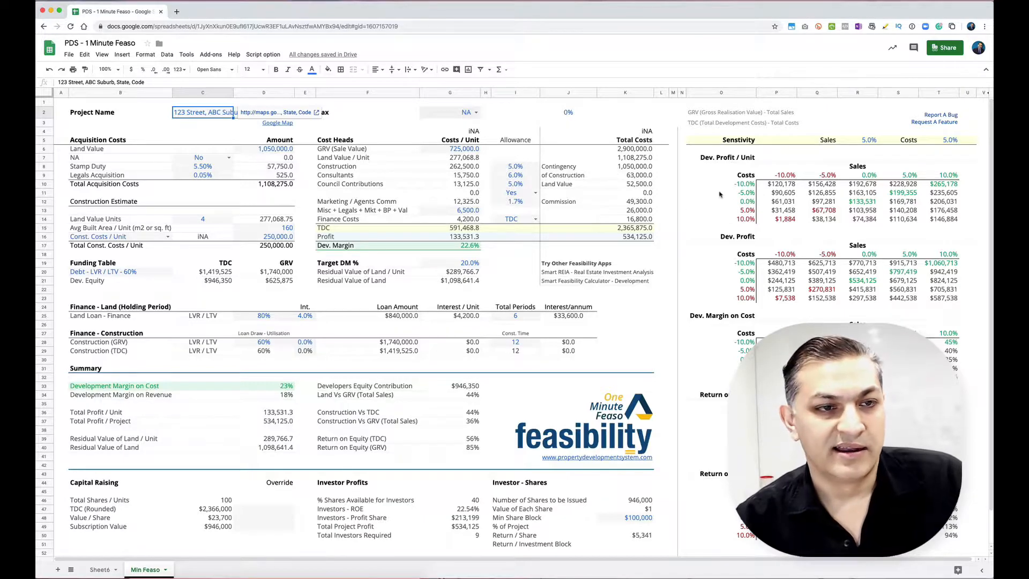
pyautogui.click(92, 157)
pyautogui.click(256, 156)
pyautogui.click(262, 150)
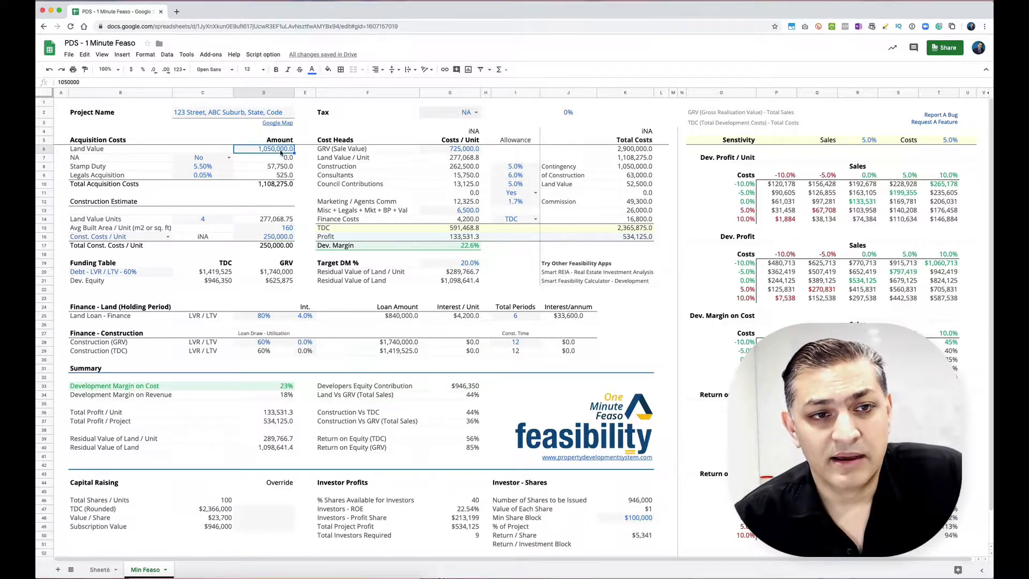
pyautogui.click(187, 160)
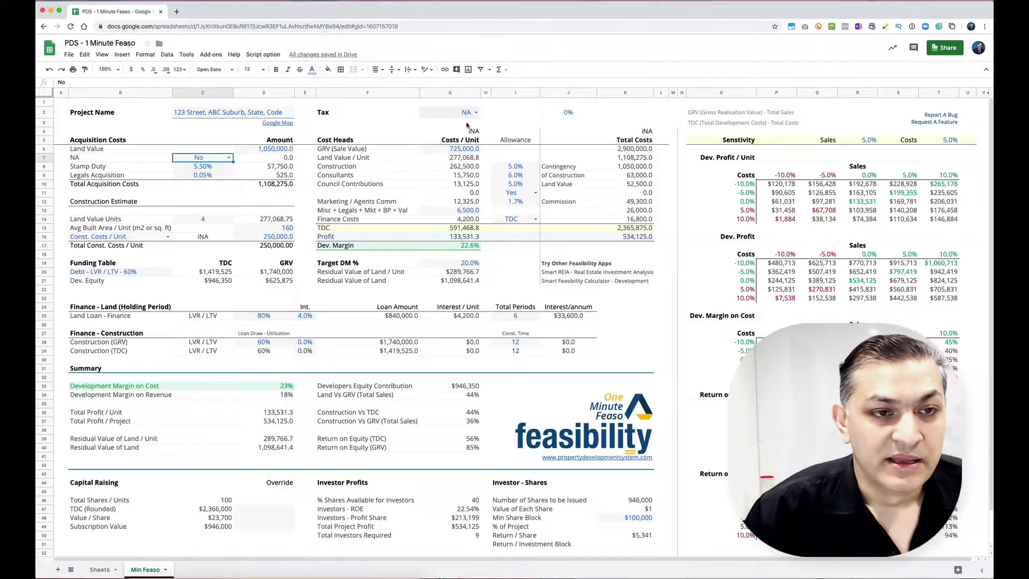
pyautogui.click(271, 150)
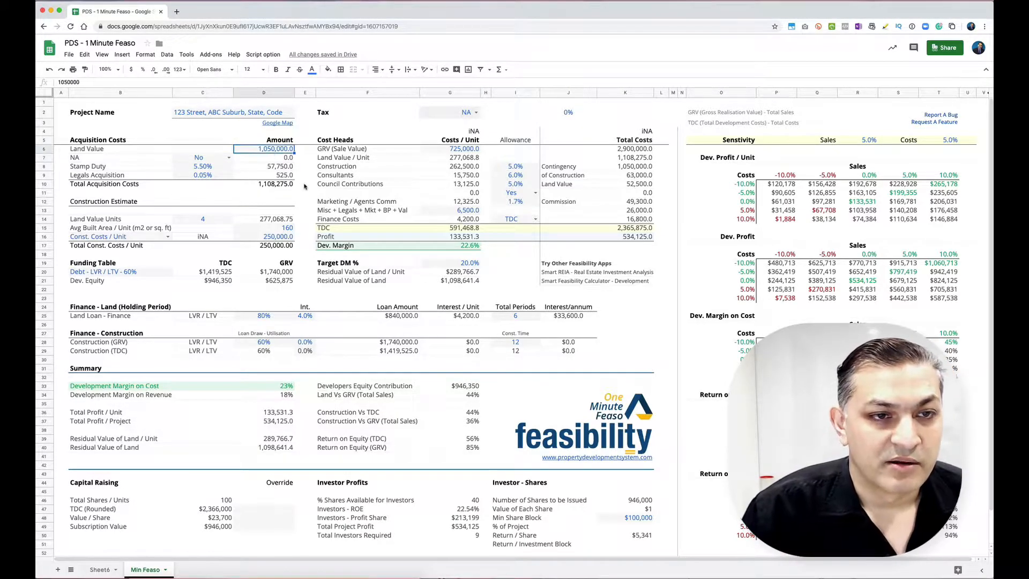
pyautogui.click(128, 159)
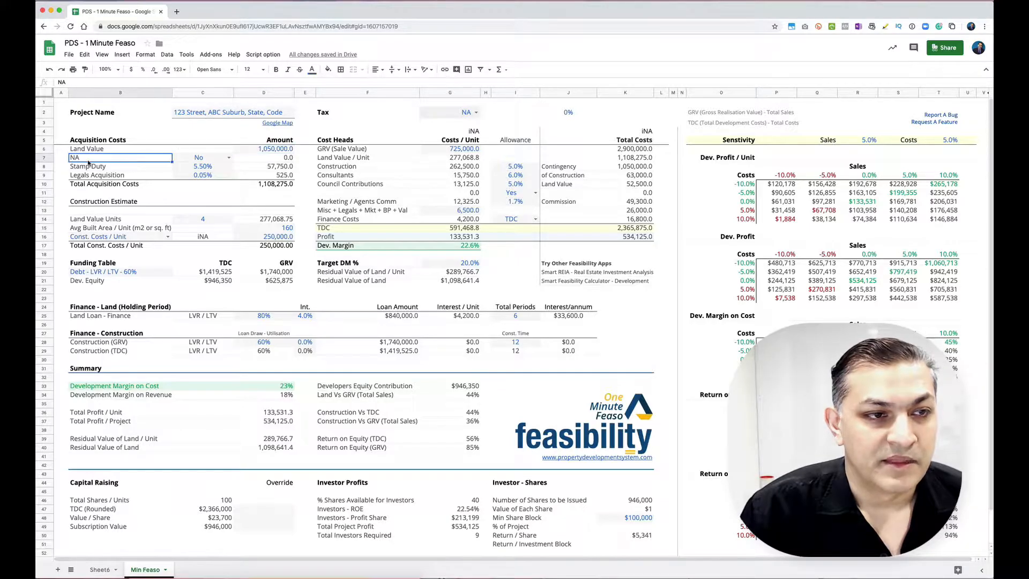
# Switch the Tax type to GST and back to NA.
pyautogui.click(465, 115)
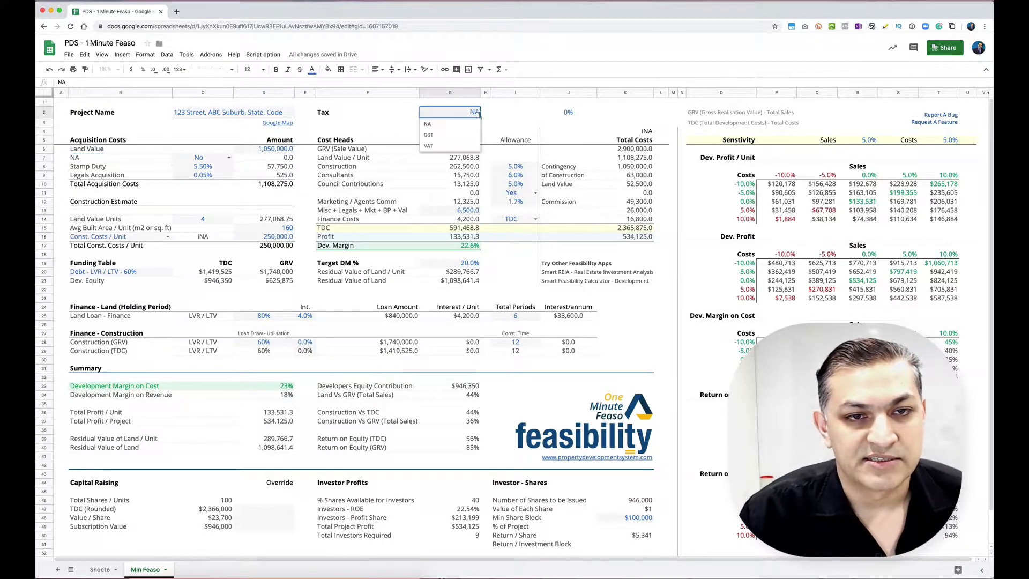
pyautogui.click(452, 139)
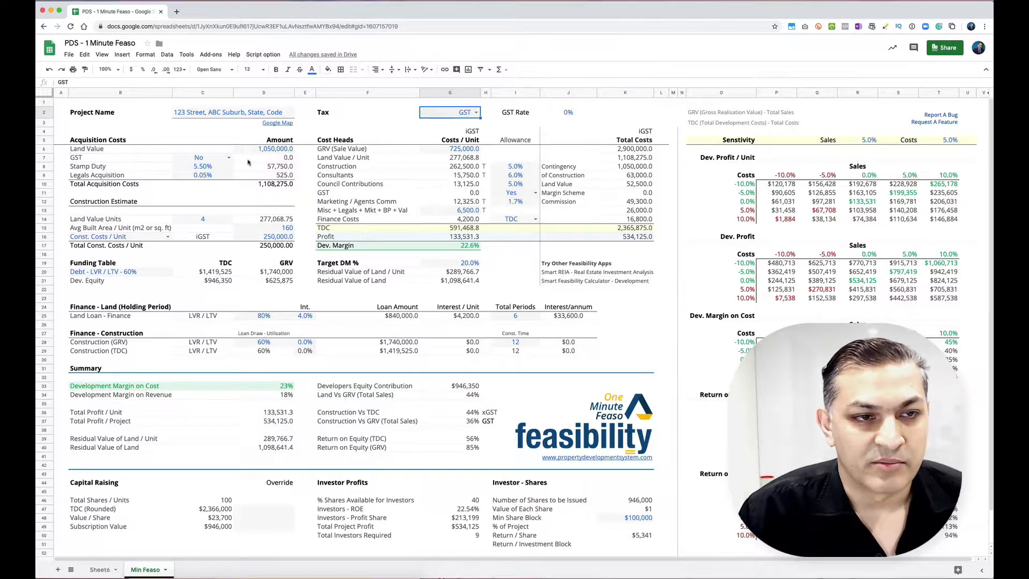
pyautogui.click(476, 112)
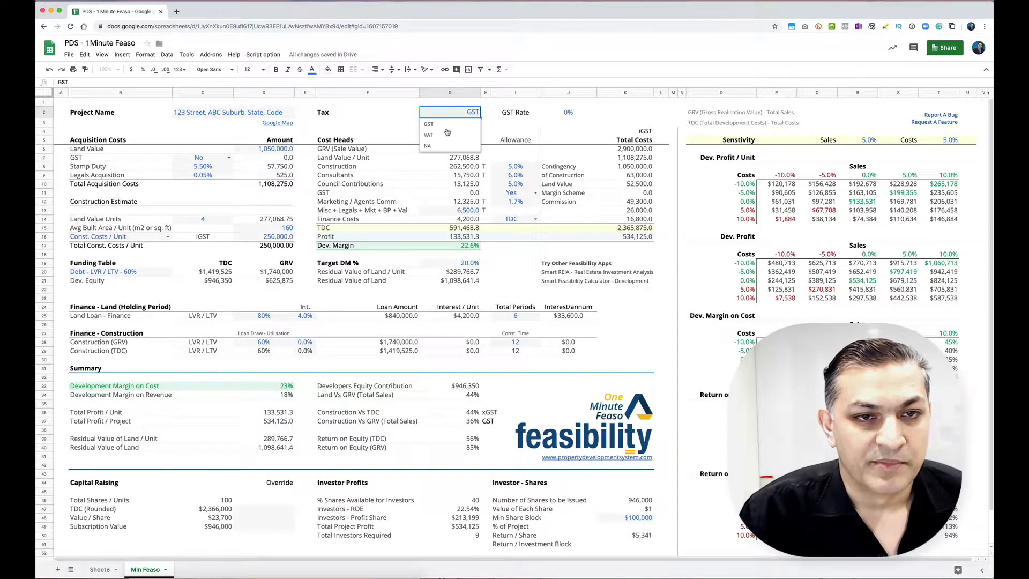
pyautogui.click(438, 146)
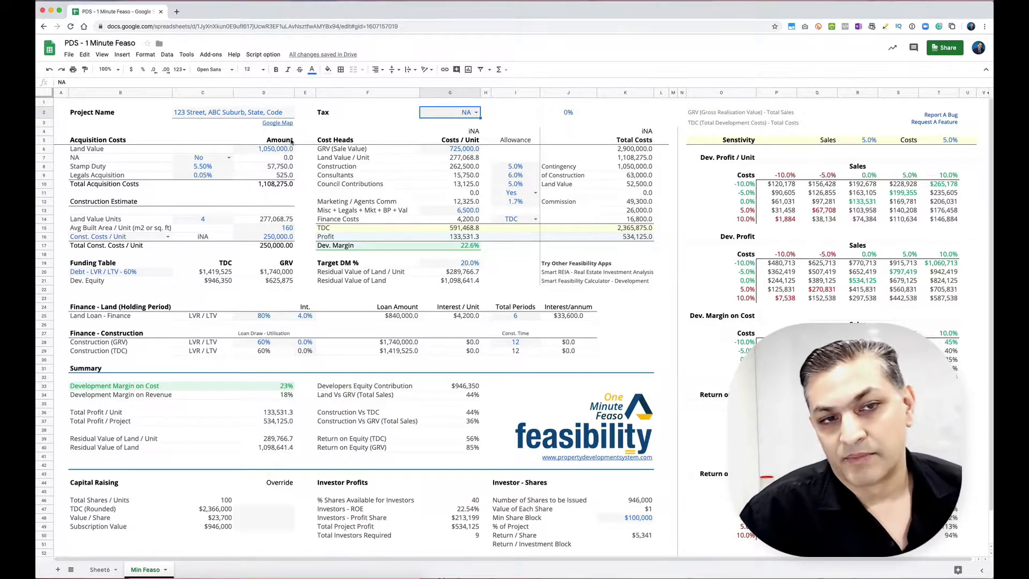
# Examine the stamp duty and legals rates, land value units, average built area, and the options for the construction cost basis.
pyautogui.click(218, 169)
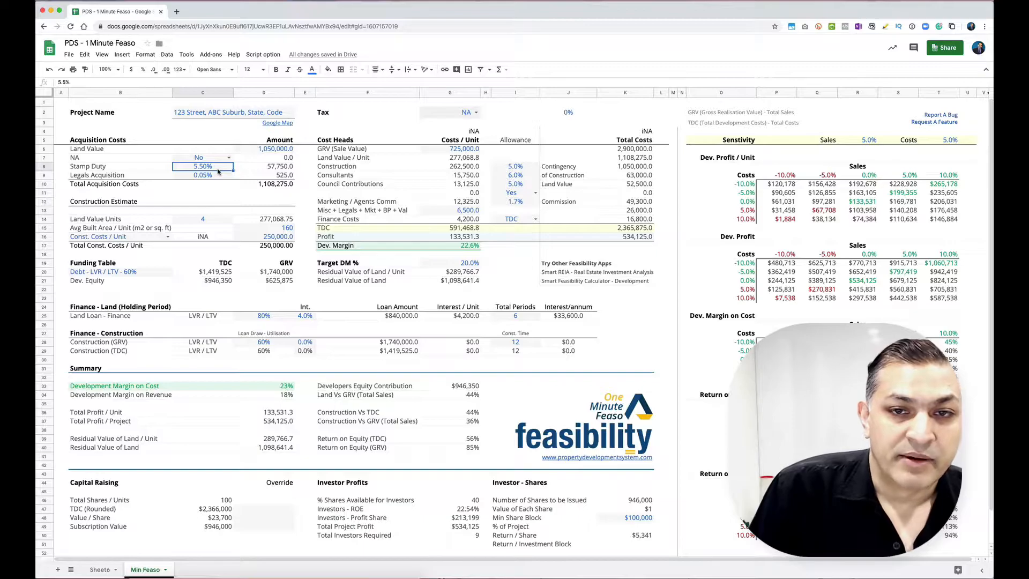
pyautogui.click(106, 178)
pyautogui.click(208, 178)
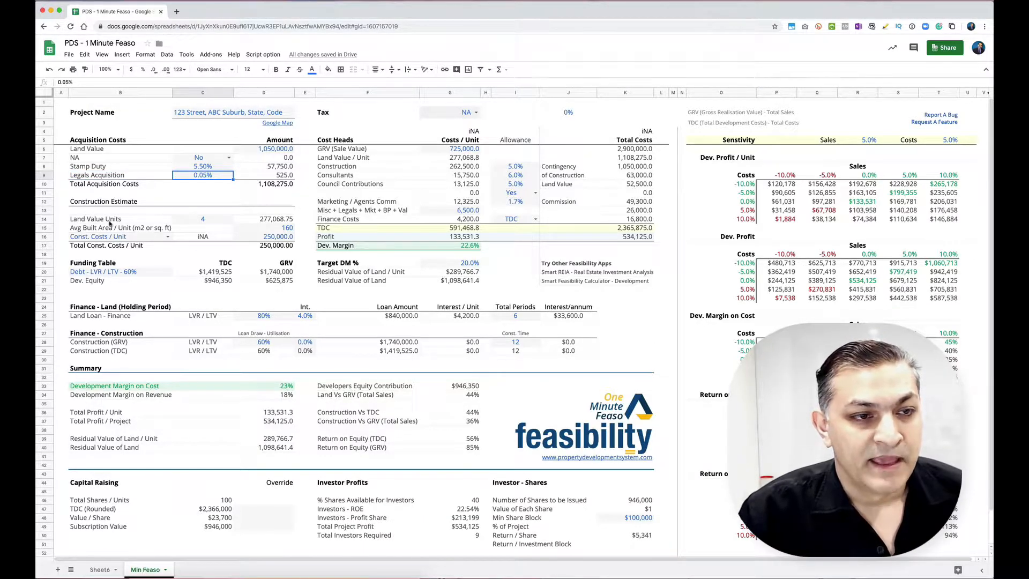
pyautogui.click(126, 220)
pyautogui.click(218, 222)
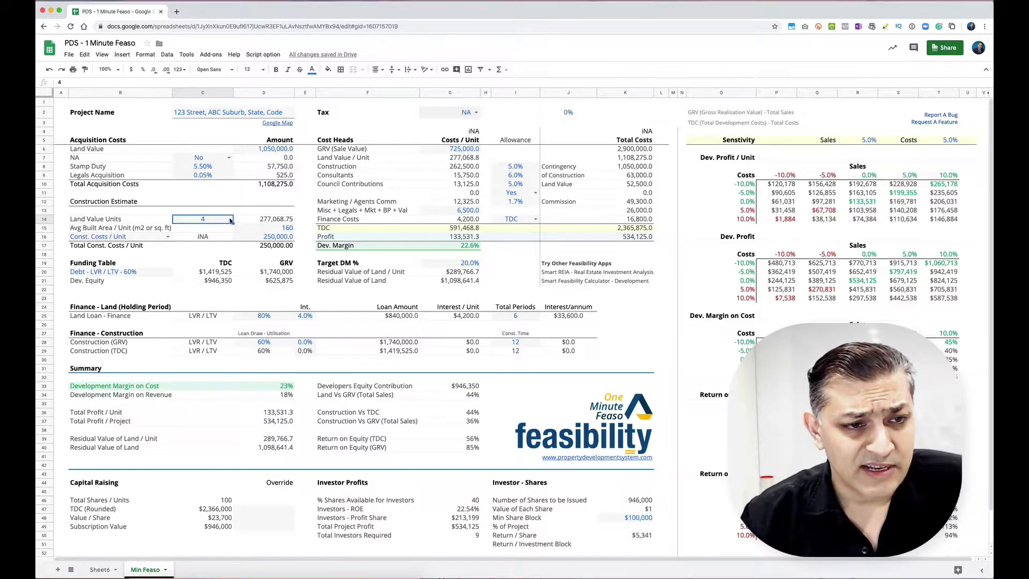
pyautogui.click(132, 230)
pyautogui.click(271, 230)
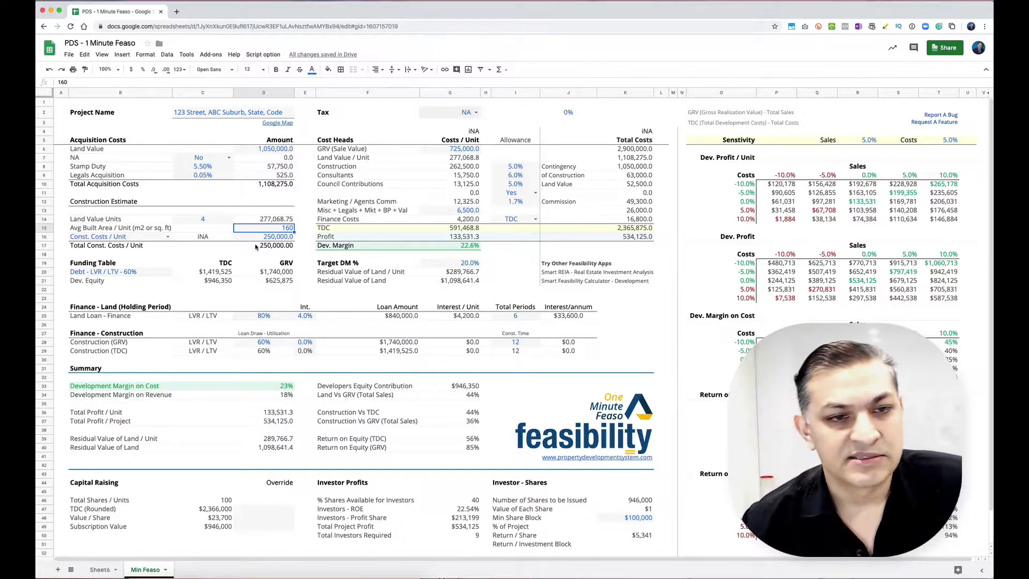
pyautogui.click(277, 239)
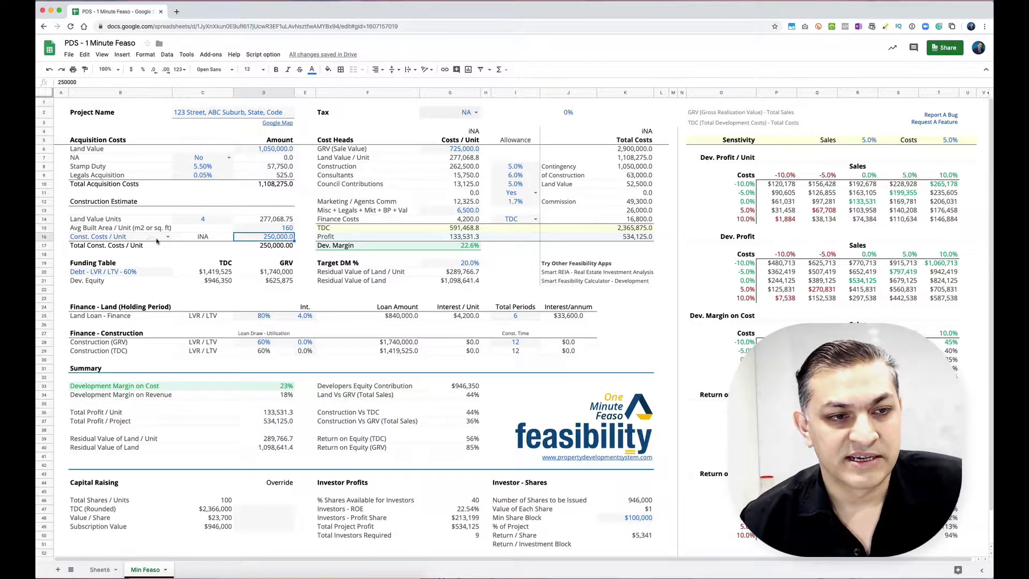
pyautogui.click(129, 240)
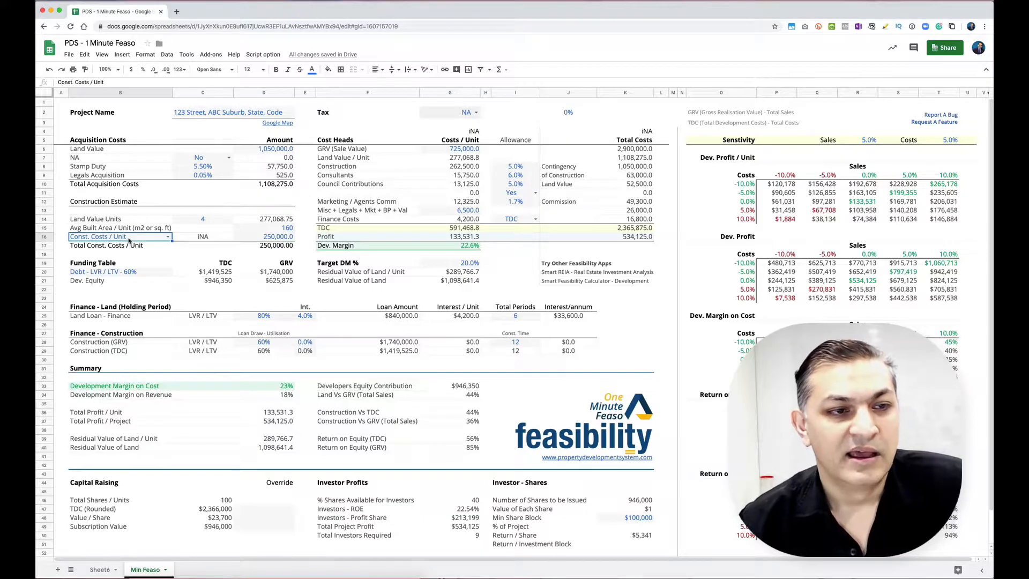
pyautogui.click(170, 237)
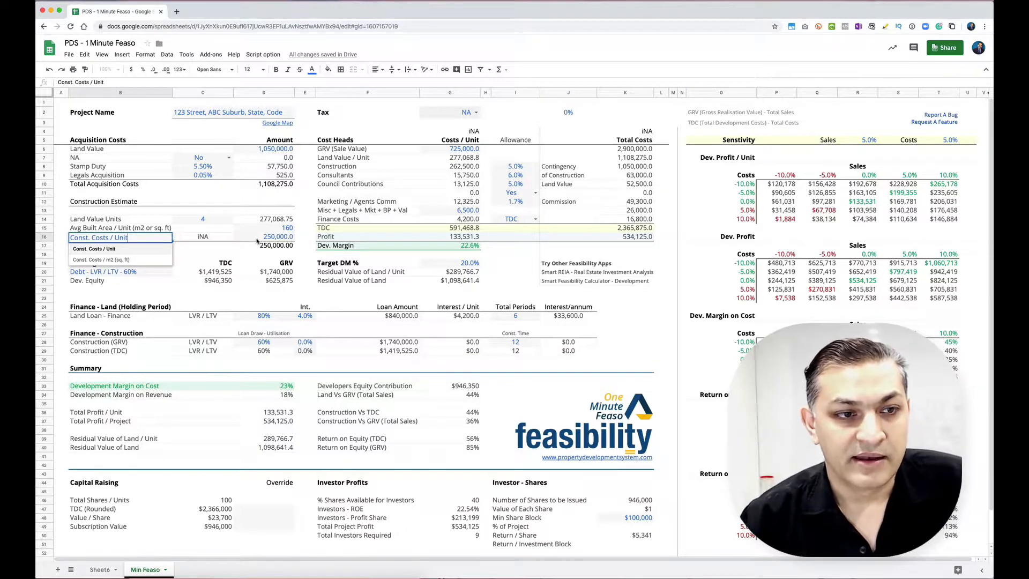
pyautogui.click(273, 229)
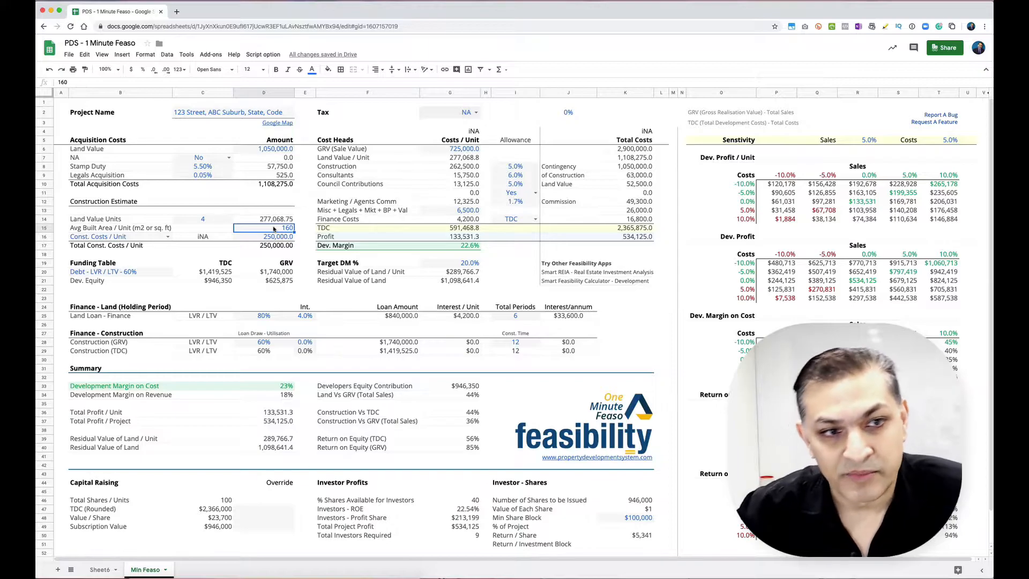
# Change the construction cost basis to Const. Costs / m2 (sq. ft) and set its amount to 1,650.
pyautogui.click(167, 236)
pyautogui.click(115, 262)
pyautogui.click(254, 238)
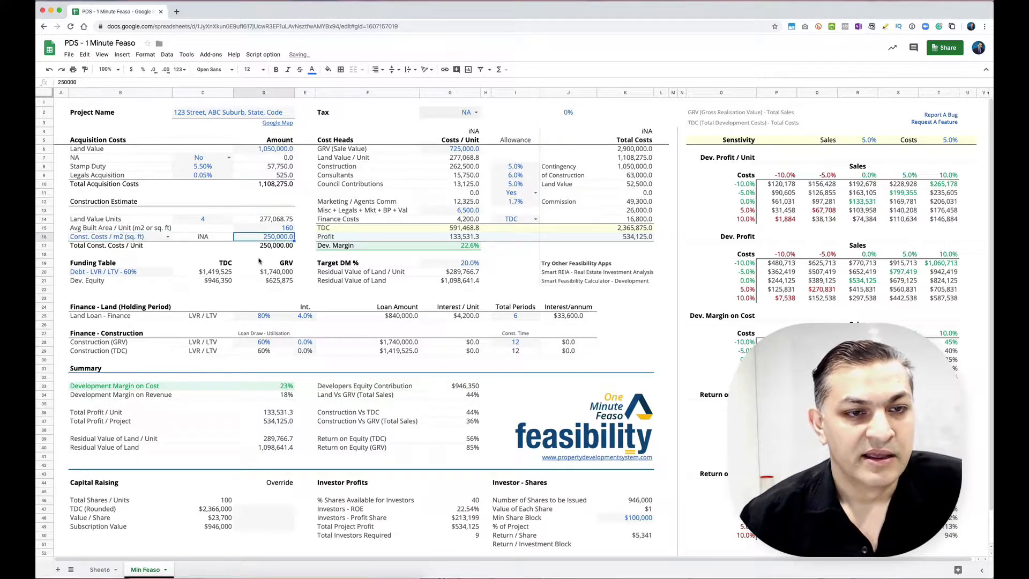
pyautogui.write('1650')
pyautogui.press('Return')
pyautogui.press('Up')
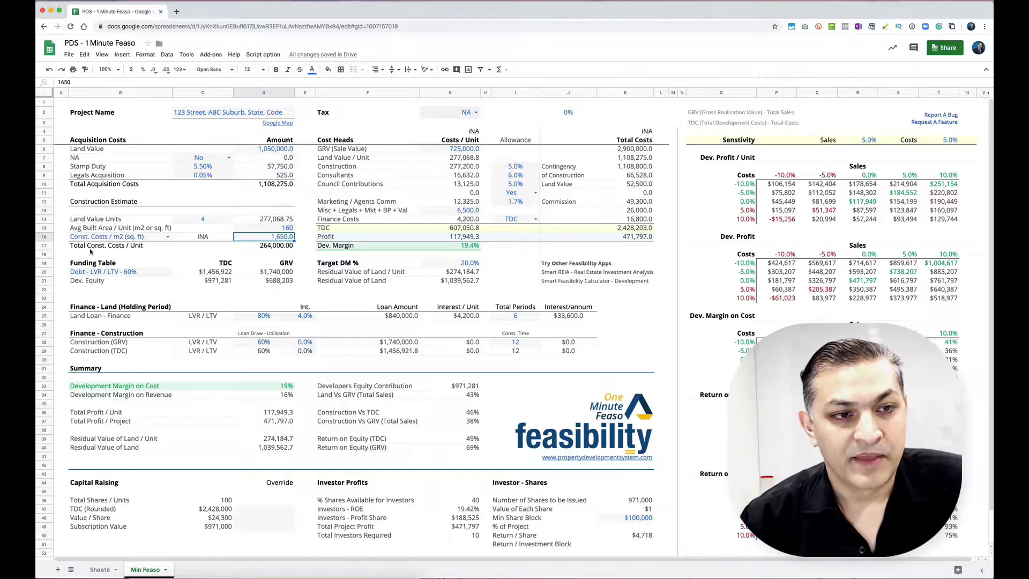
# Examine the total construction cost per unit and the GRV sale value per unit.
pyautogui.click(278, 249)
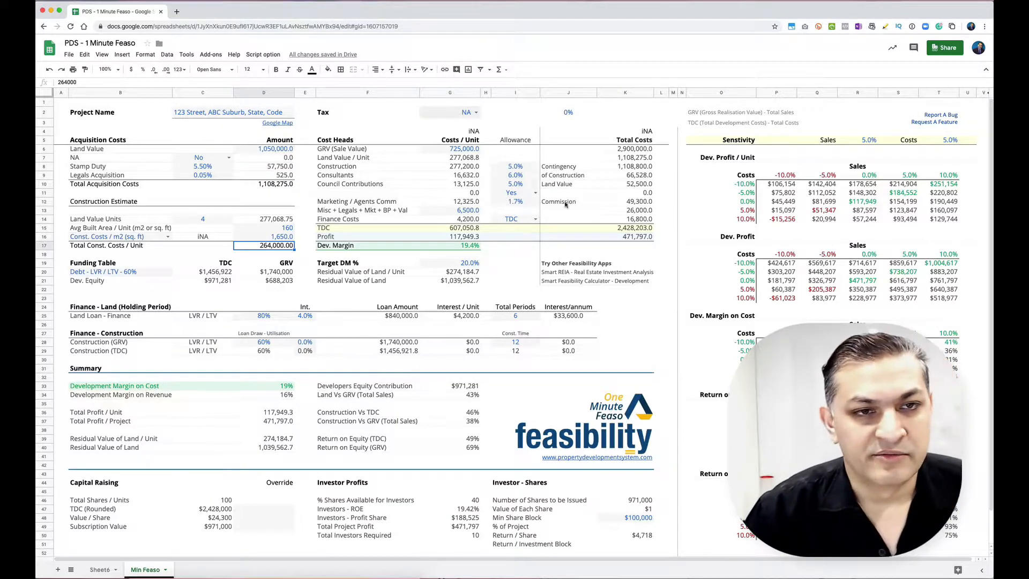
pyautogui.click(633, 114)
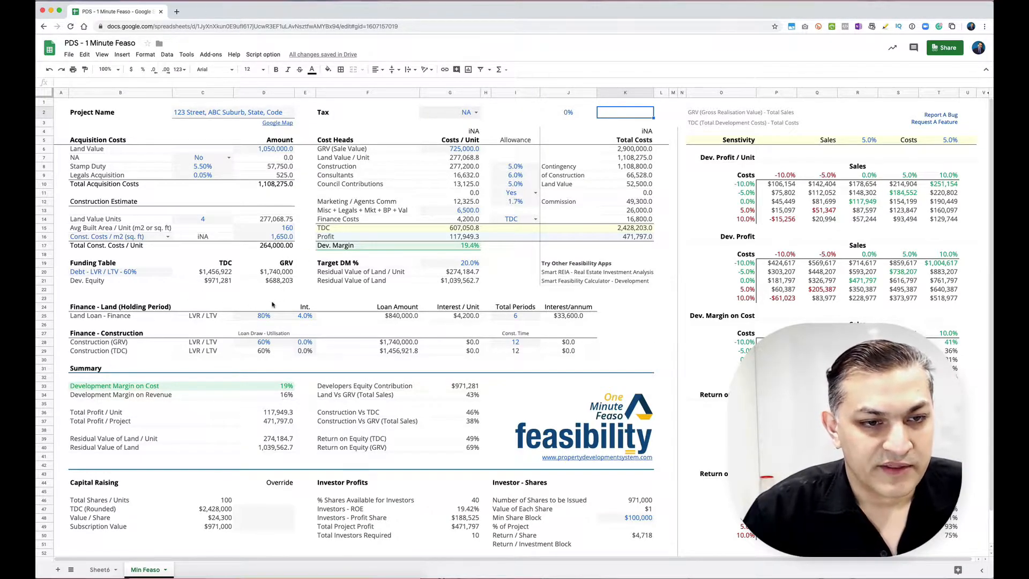
pyautogui.click(468, 151)
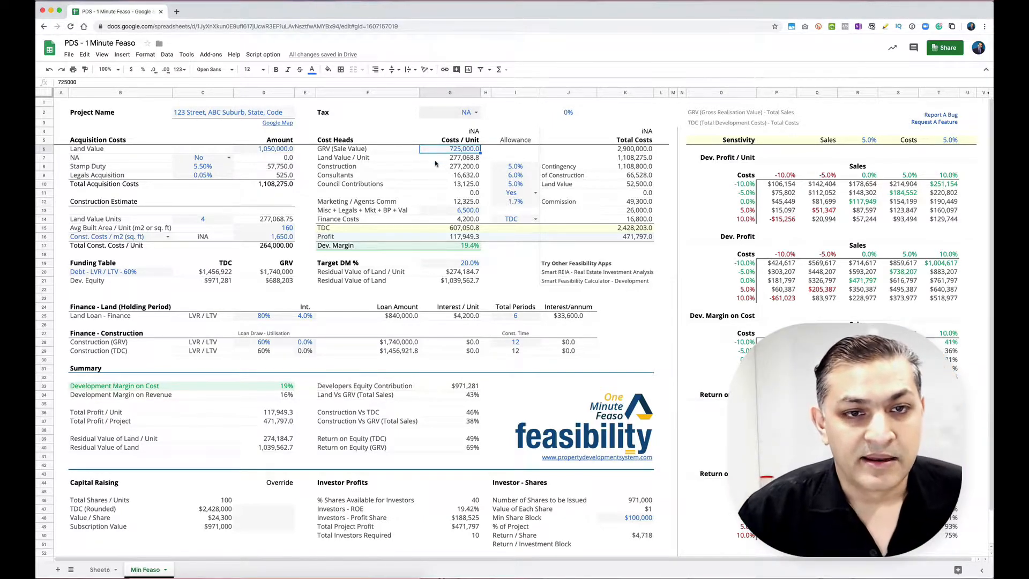
# Examine the construction cost per unit with its contingency allowance, and the consultants' cost with its percentage of construction.
pyautogui.click(344, 169)
pyautogui.click(459, 170)
pyautogui.click(519, 168)
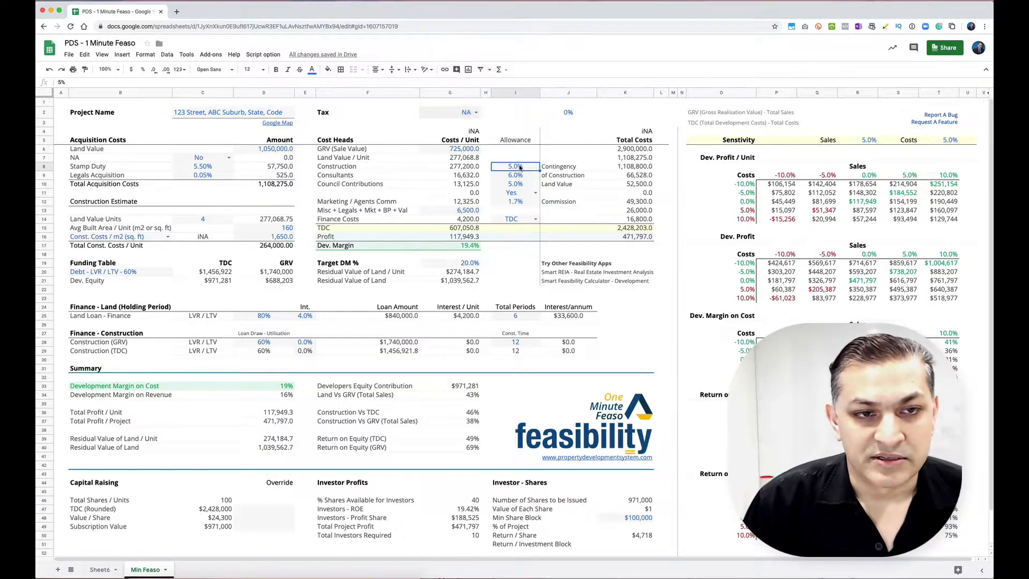
pyautogui.press('Down')
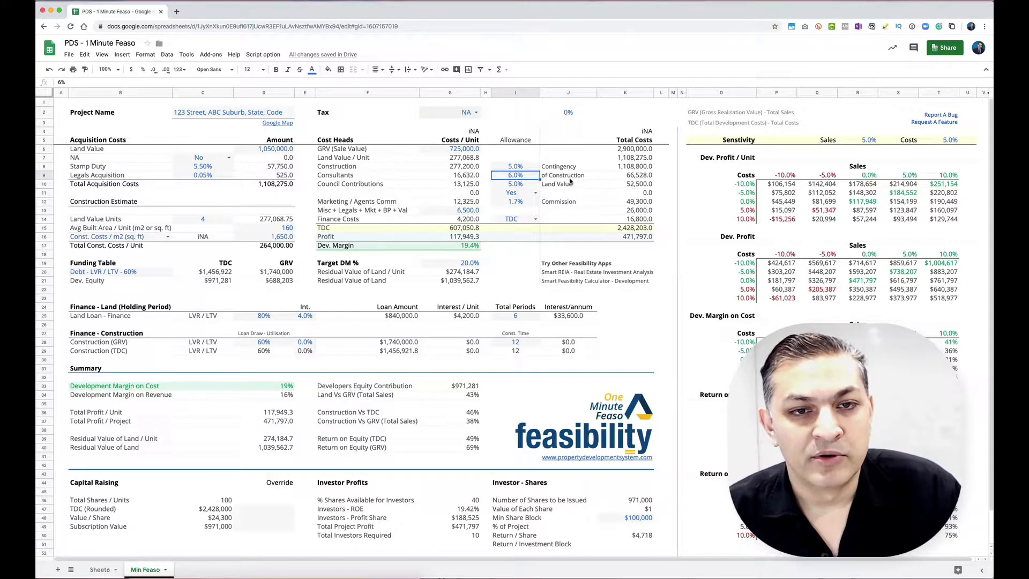
pyautogui.click(470, 179)
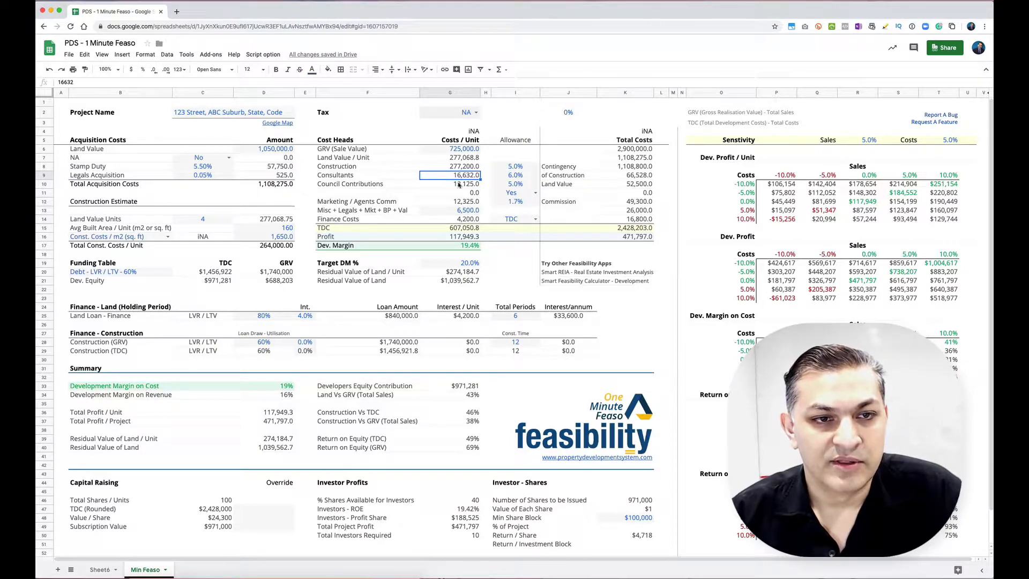
# Set the Consultants allowance to 5% of construction.
pyautogui.click(527, 178)
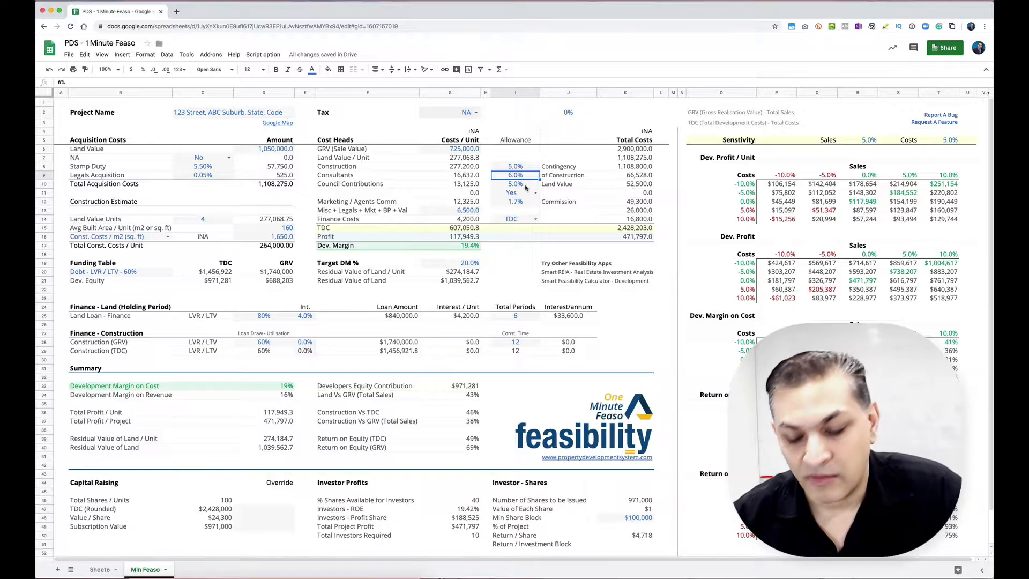
pyautogui.doubleClick(515, 176)
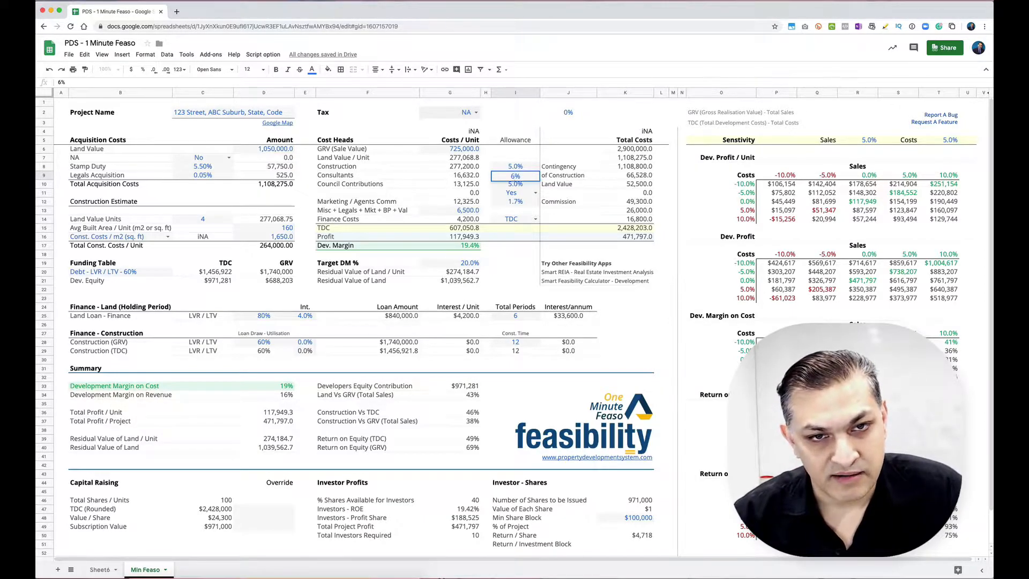
pyautogui.press('BackSpace')
pyautogui.press('BackSpace')
pyautogui.write('5')
pyautogui.press('Return')
pyautogui.click(515, 176)
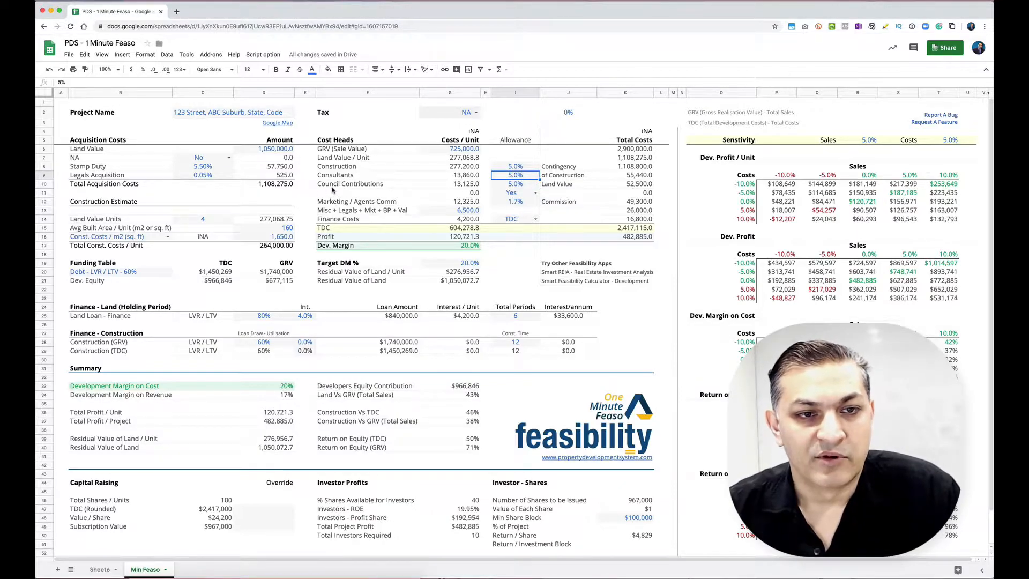
# Examine the council contributions allowance, the Yes option below it, and the marketing and agents' commission rate.
pyautogui.click(506, 186)
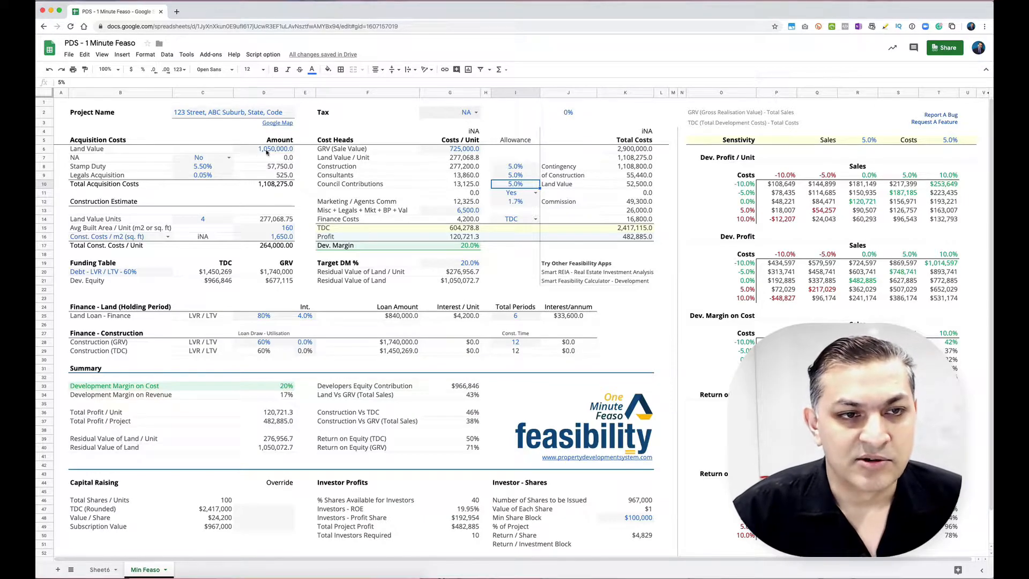
pyautogui.click(519, 190)
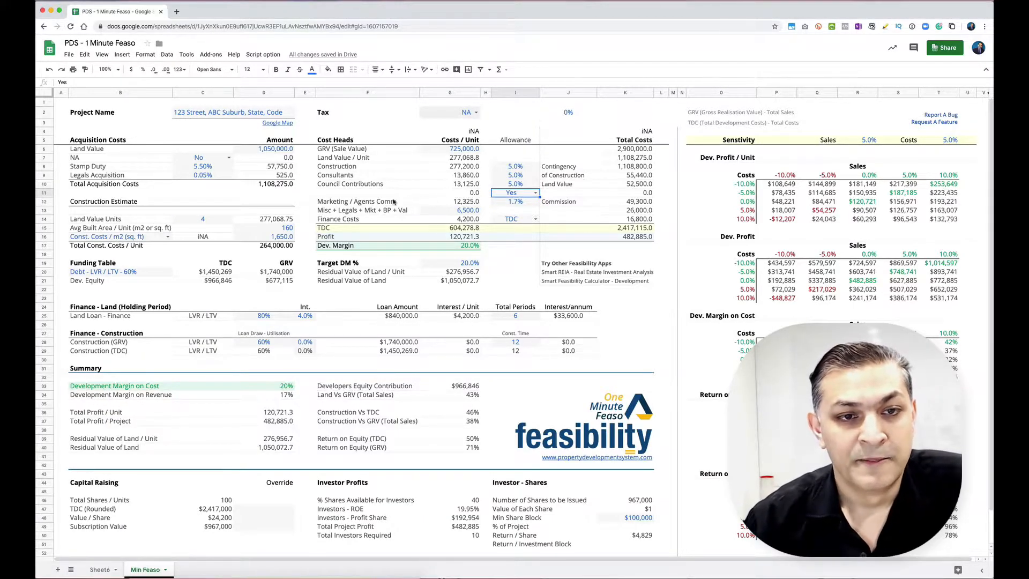
pyautogui.click(497, 203)
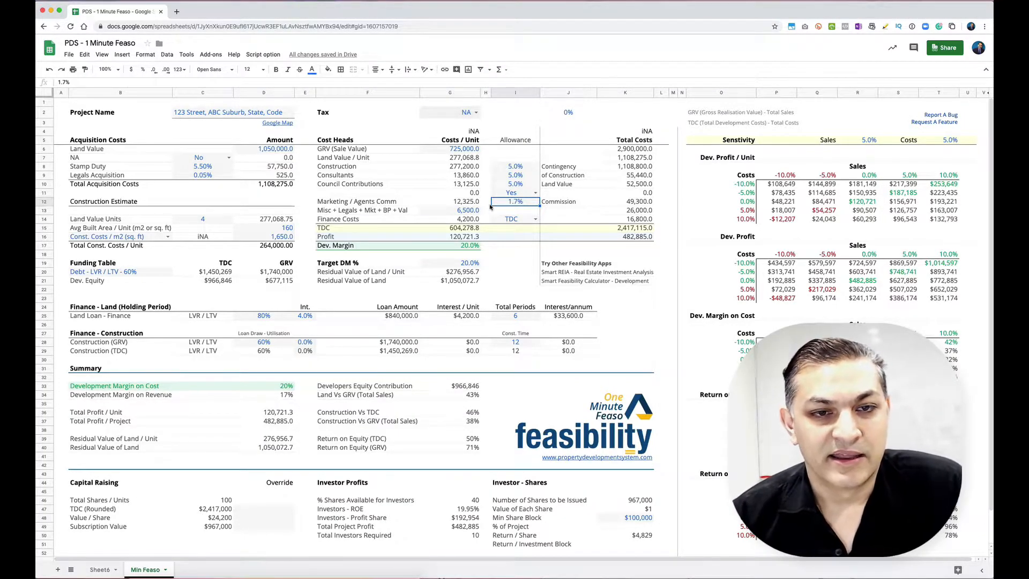
# Set the Misc + Legals + Mkt + BP + Val cost per unit to 7,000 and check the development margin.
pyautogui.click(460, 215)
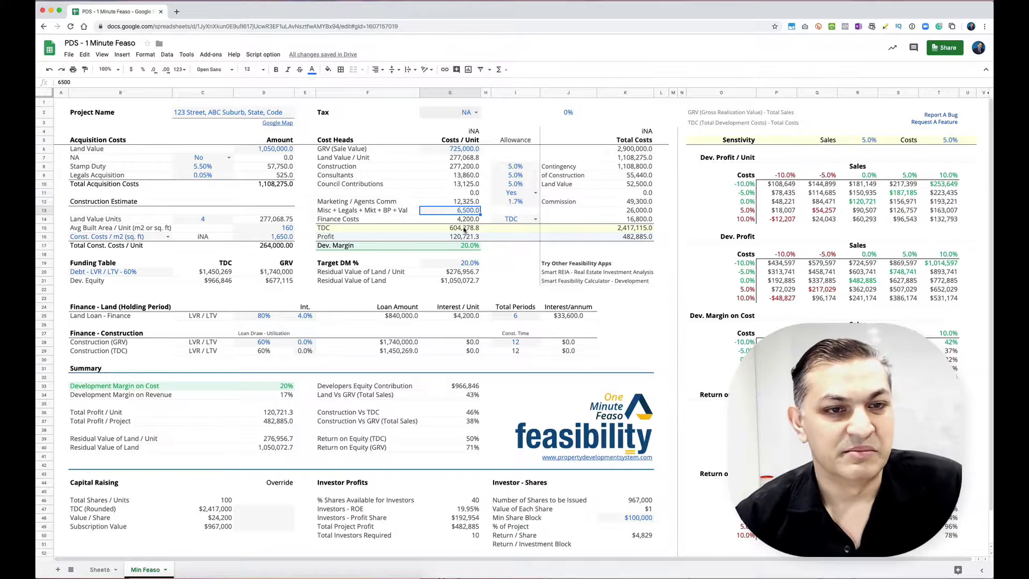
pyautogui.click(376, 212)
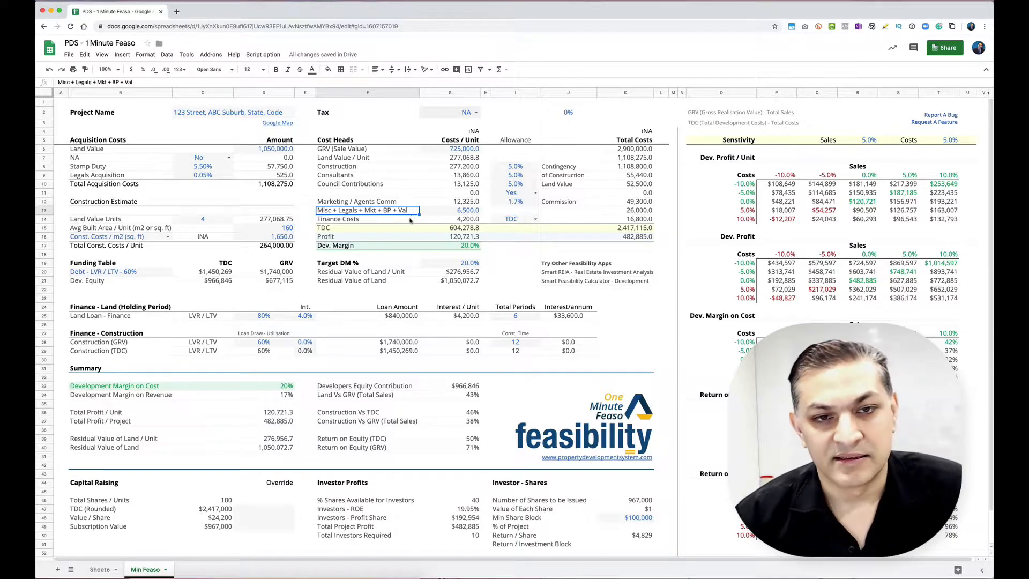
pyautogui.click(466, 212)
pyautogui.write('7000')
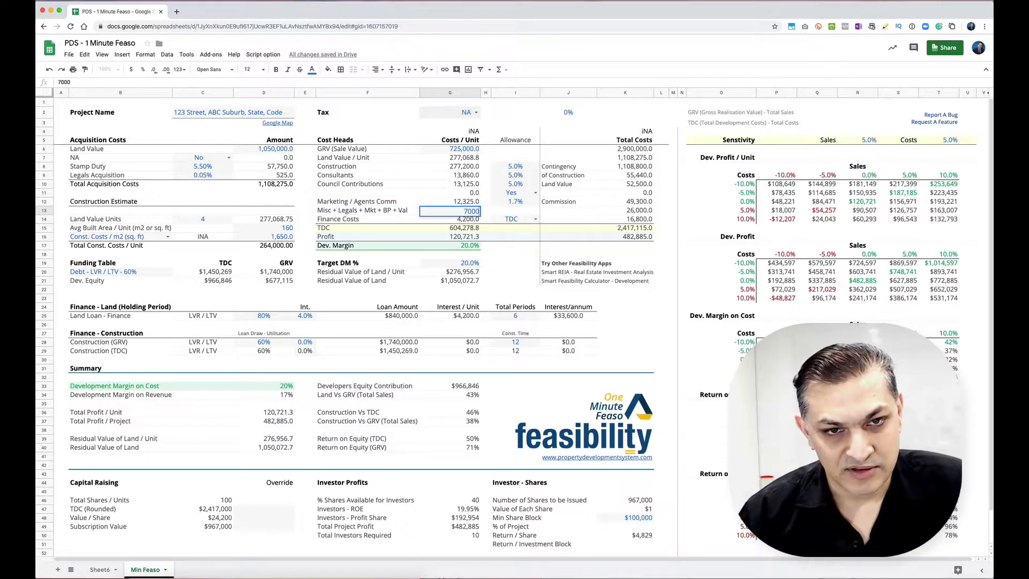
pyautogui.press('Return')
pyautogui.click(466, 211)
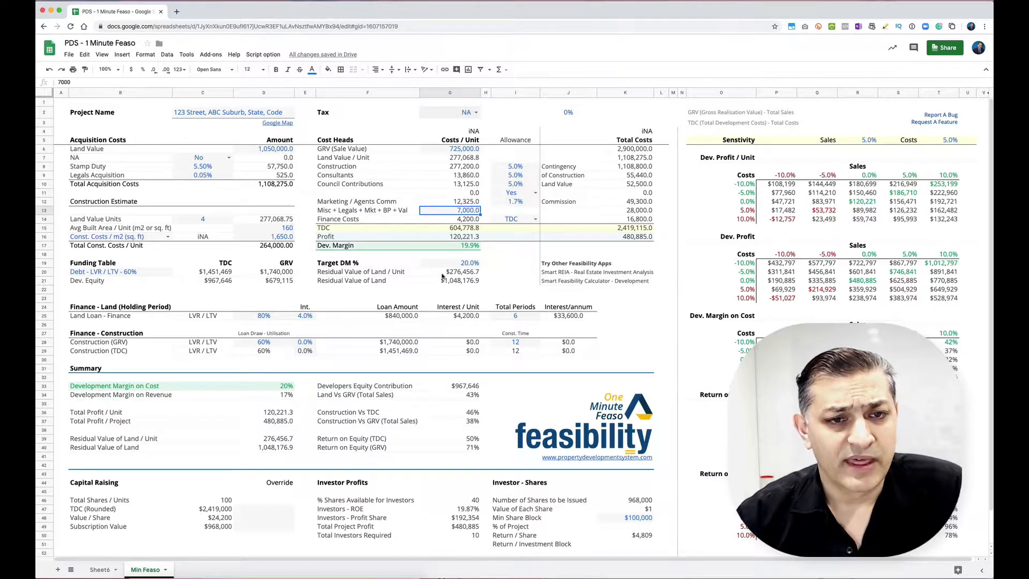
pyautogui.click(475, 247)
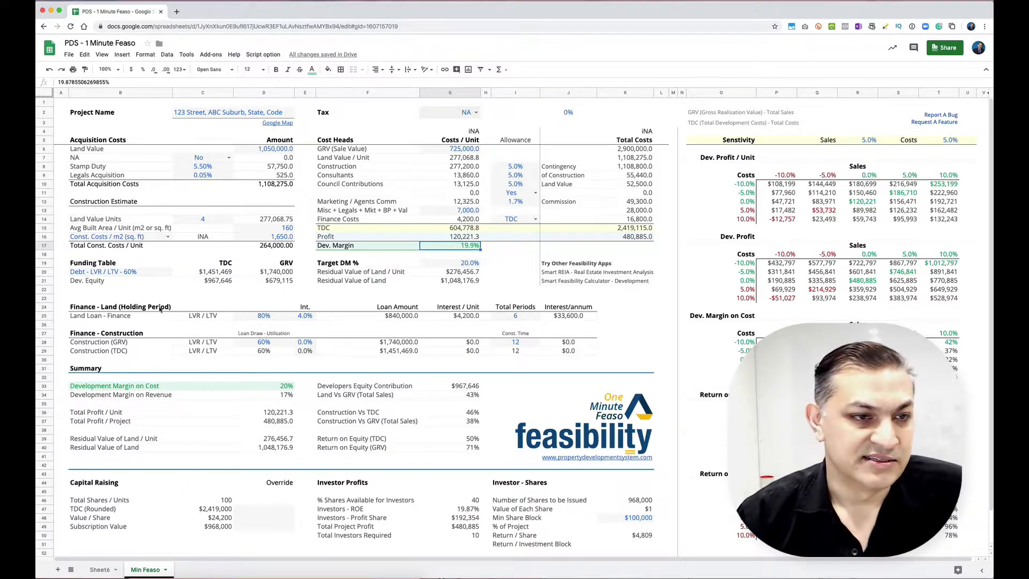
# Set the Debt - LVR / LTV percentage in the Funding Table to 66%.
pyautogui.click(93, 274)
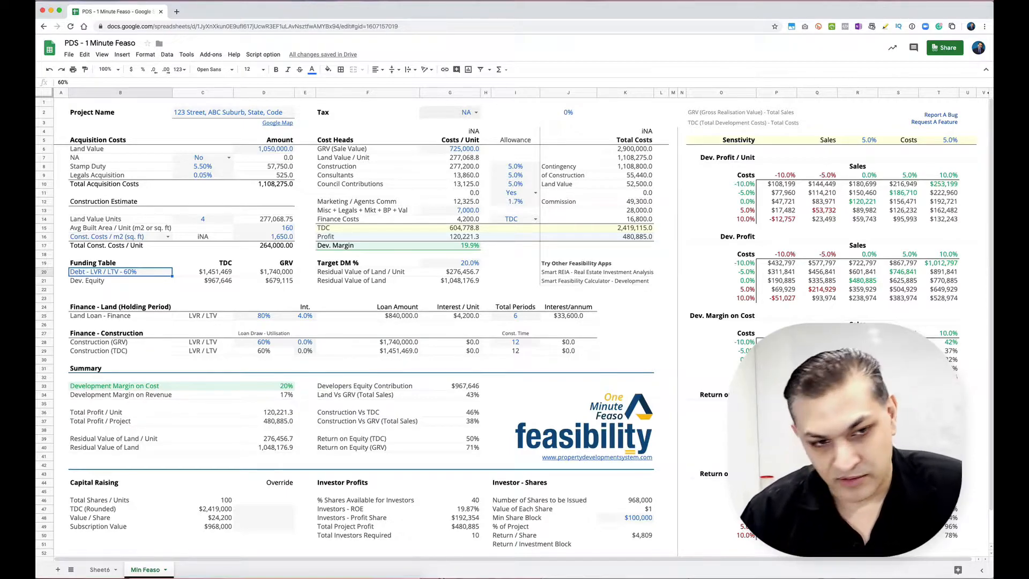
pyautogui.write('66')
pyautogui.press('Return')
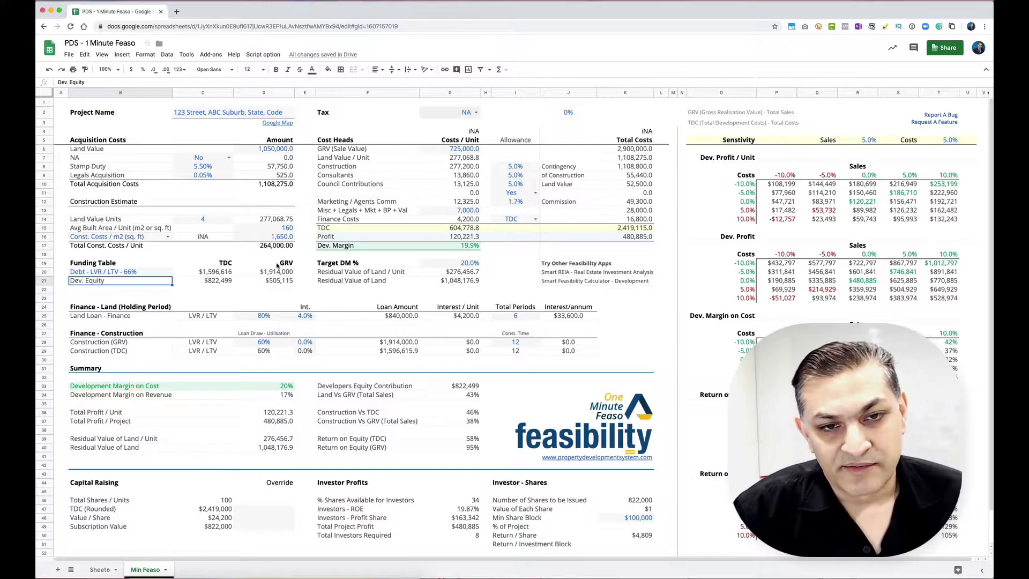
# Check the TDC and GRV options for the basis of the finance costs.
pyautogui.click(503, 220)
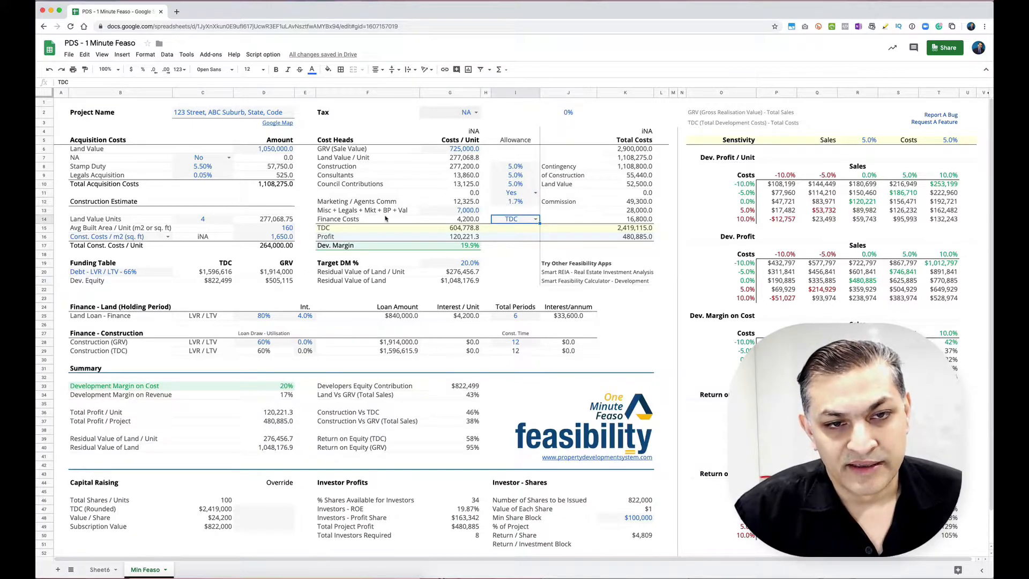
pyautogui.click(535, 219)
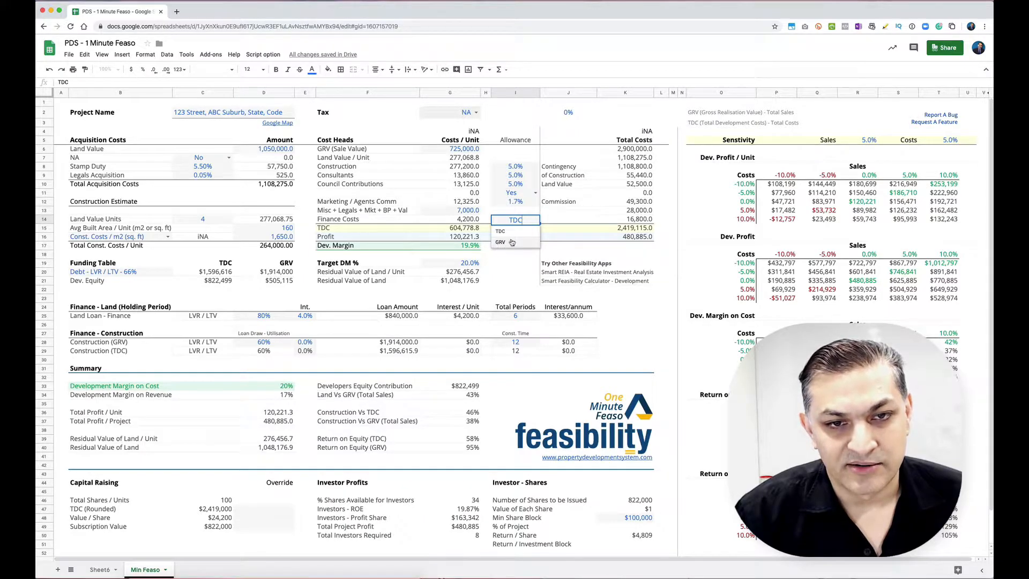
pyautogui.click(556, 218)
# Examine the Finance - Land (Holding Period) section, including the land loan's LVR and interest rate.
pyautogui.click(104, 317)
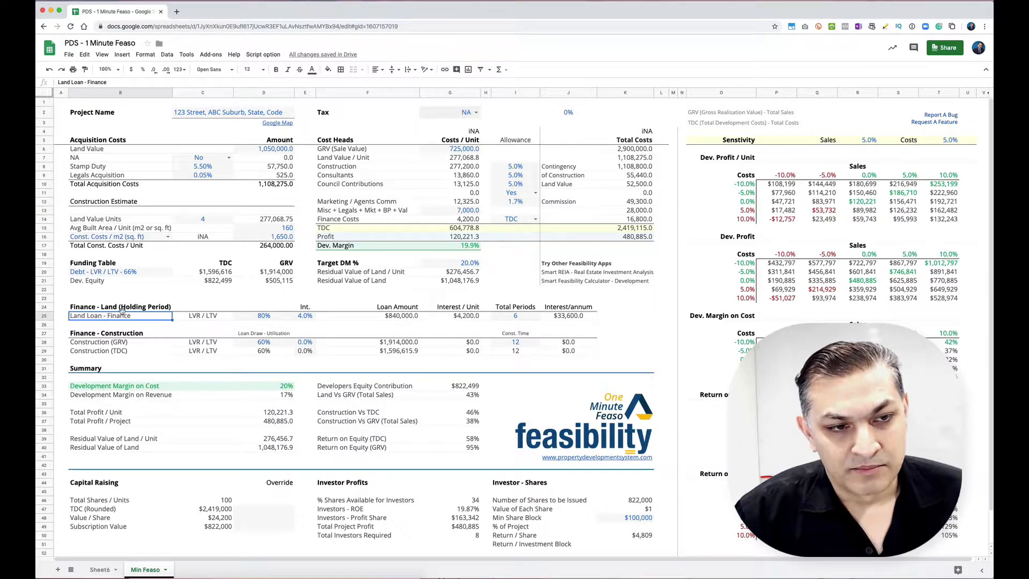
pyautogui.moveTo(92, 310); pyautogui.dragTo(586, 325)
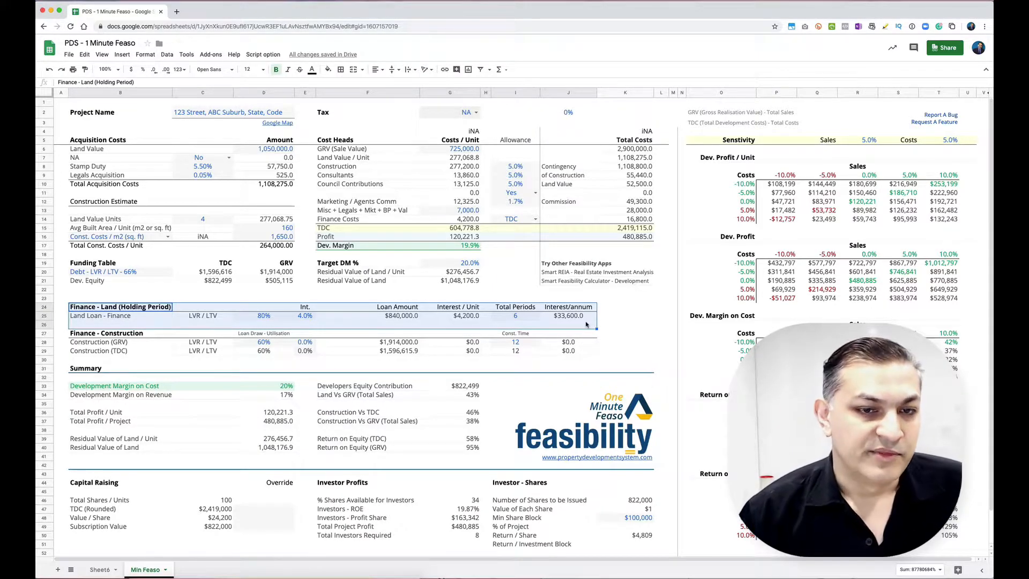
pyautogui.click(269, 319)
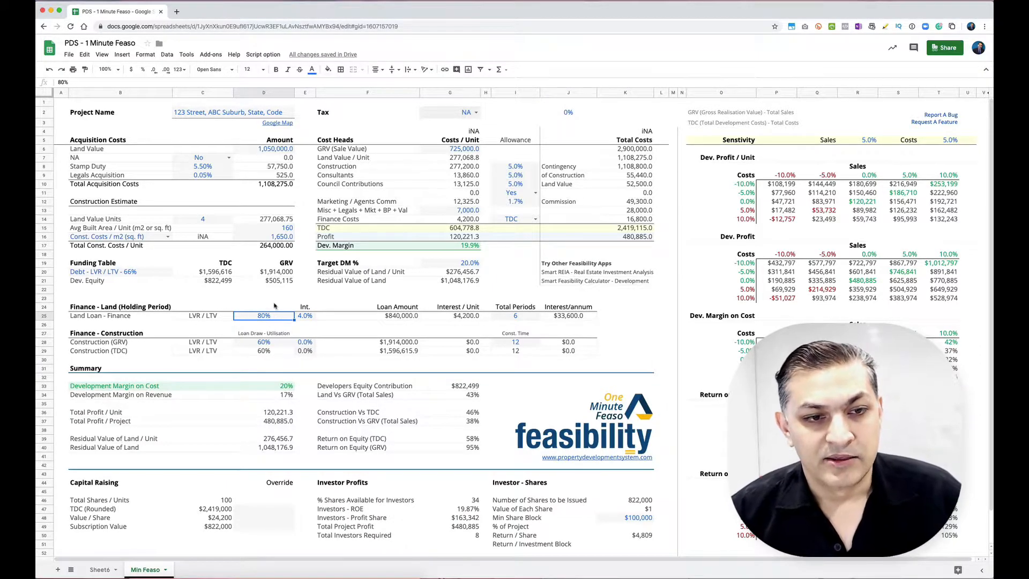
pyautogui.click(311, 318)
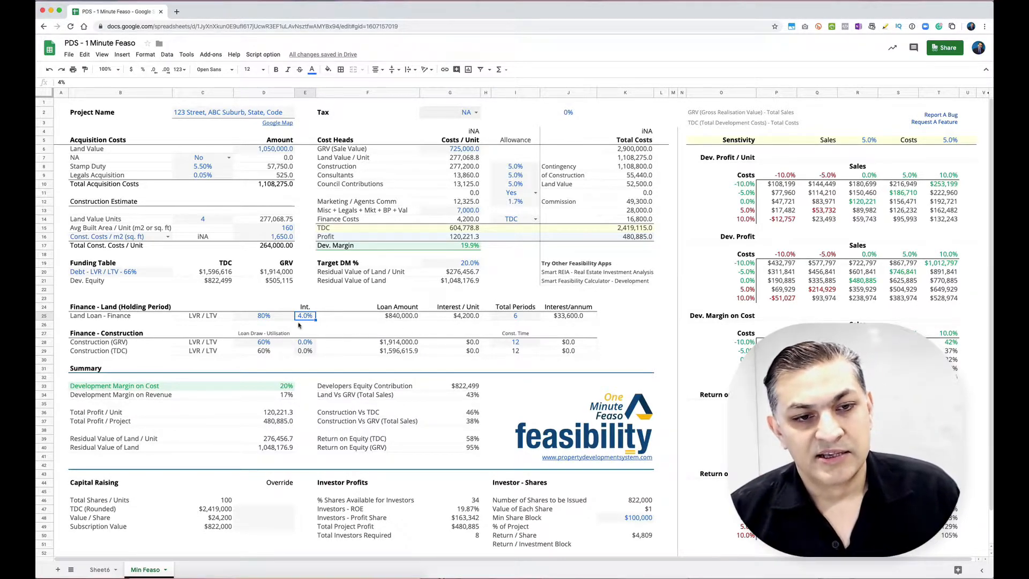
pyautogui.click(277, 319)
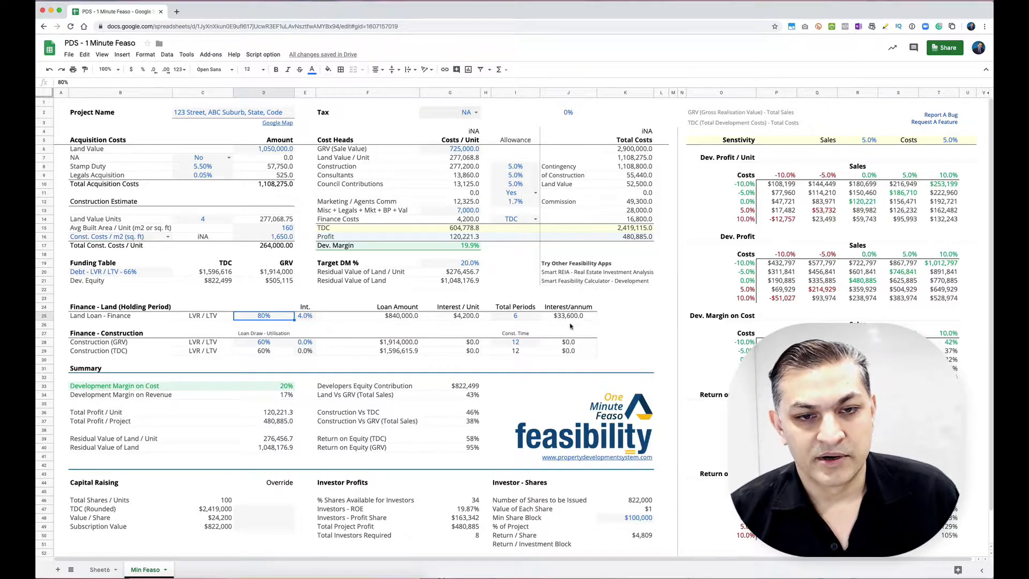
# Set the land loan's total periods to 7.
pyautogui.click(525, 317)
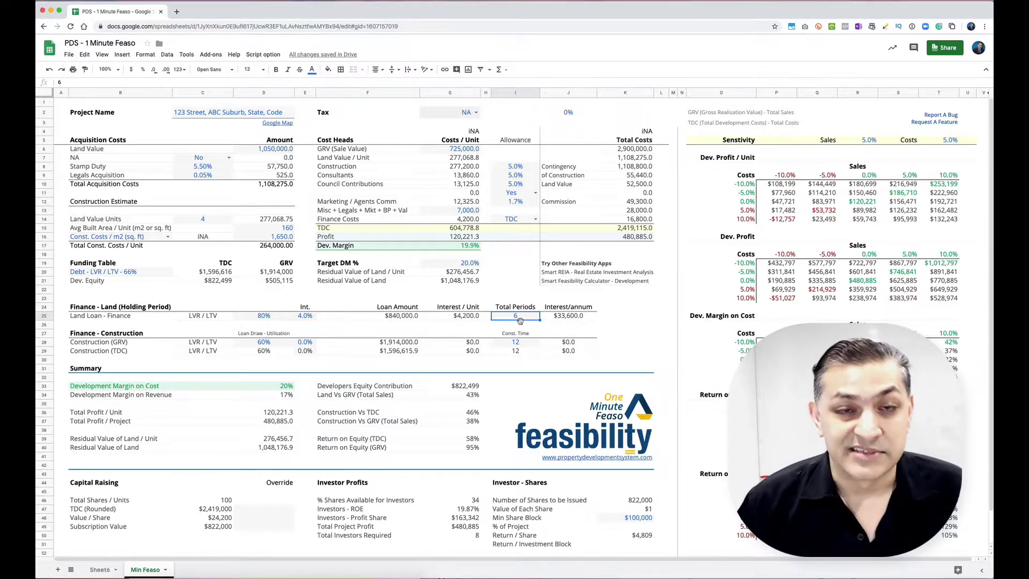
pyautogui.write('7')
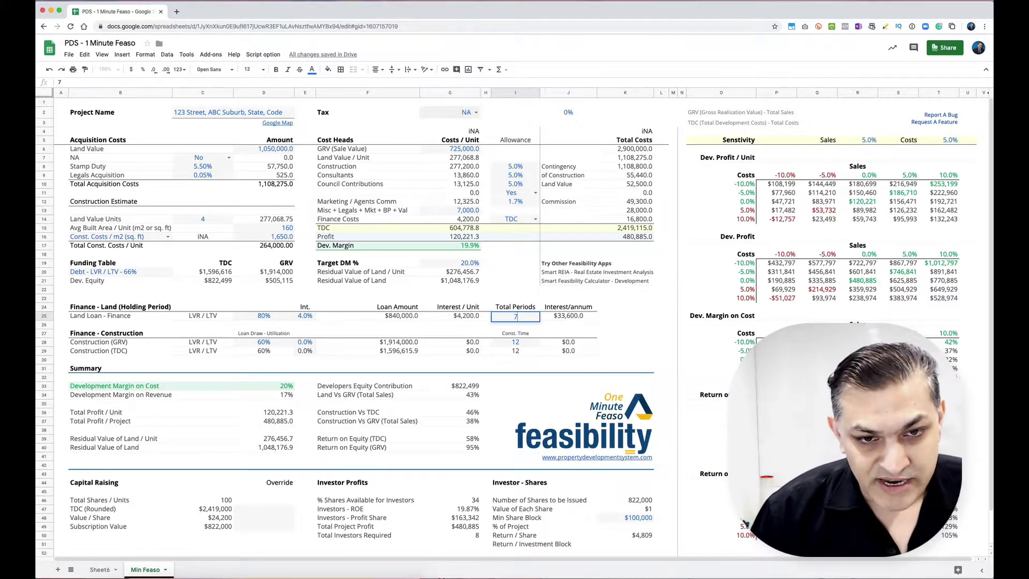
pyautogui.press('Return')
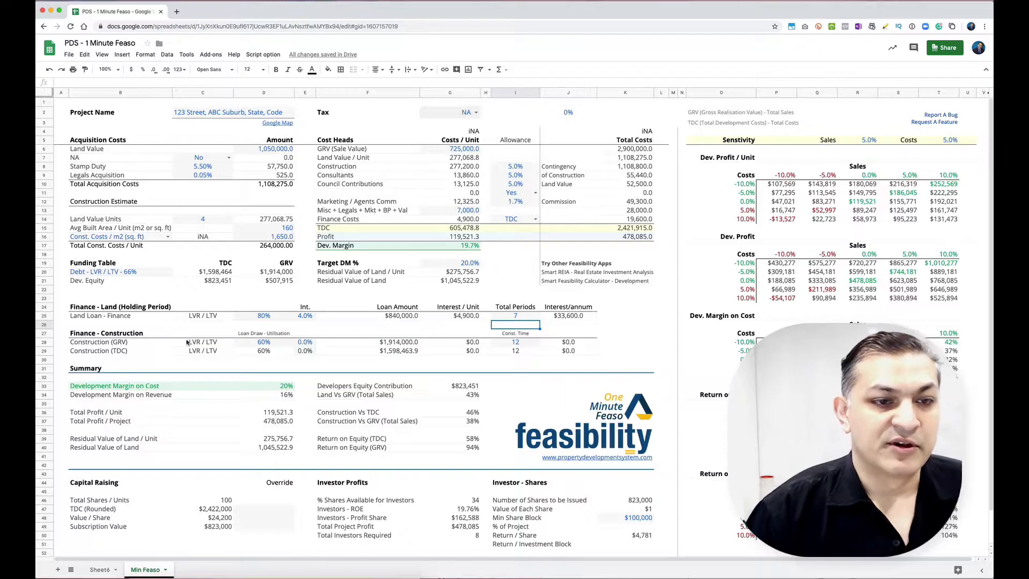
# Set the Construction (GRV) finance interest rate to 6%.
pyautogui.click(271, 343)
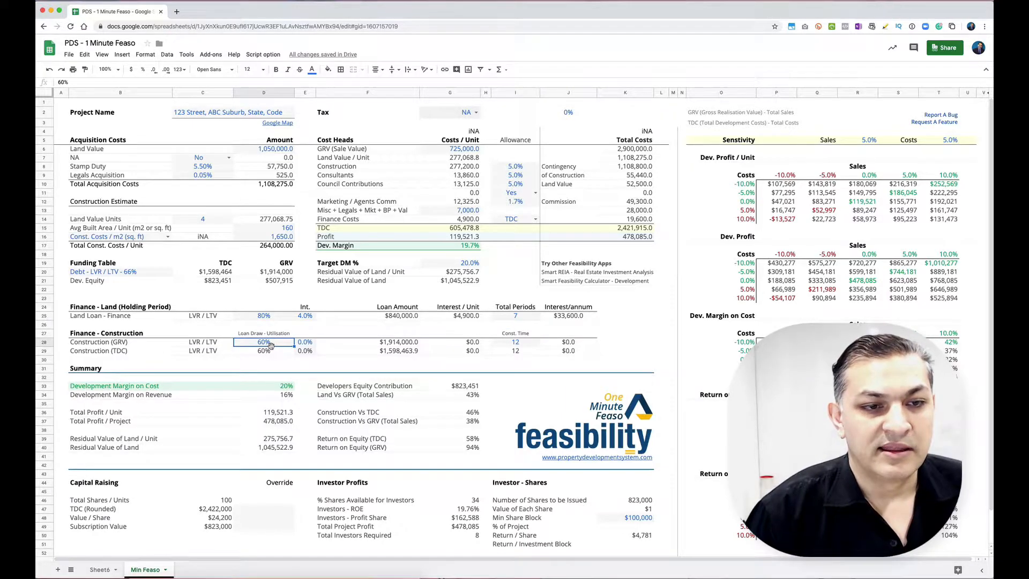
pyautogui.click(300, 342)
pyautogui.write('6')
pyautogui.press('Return')
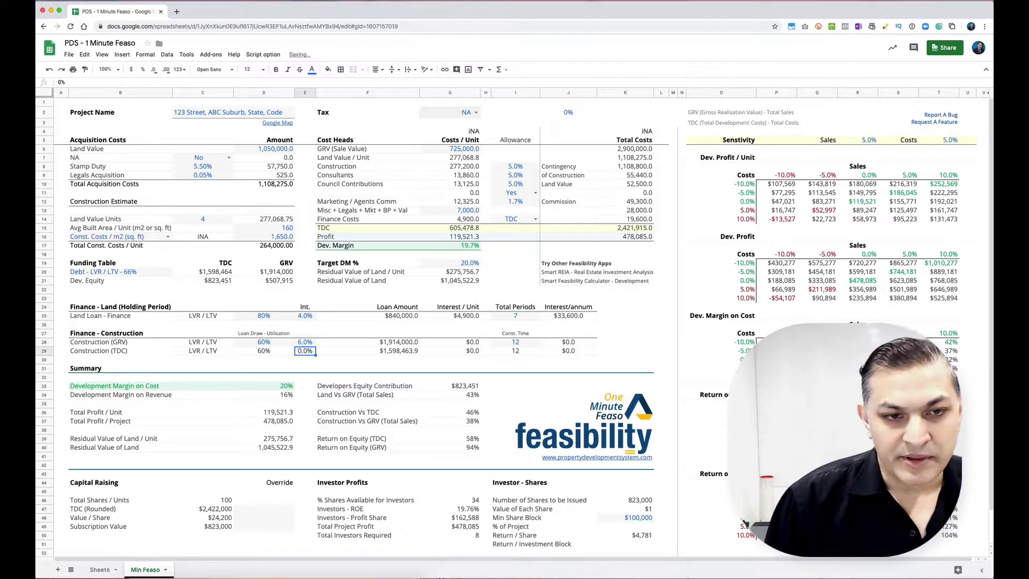
pyautogui.press('Up')
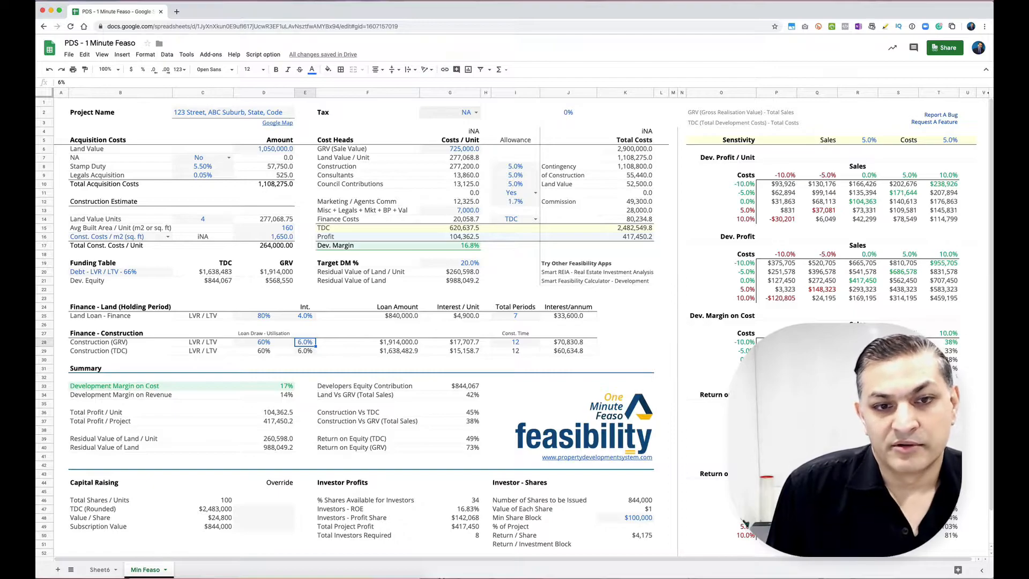
# Set the construction time for the Construction (GRV) finance to 15.
pyautogui.click(525, 343)
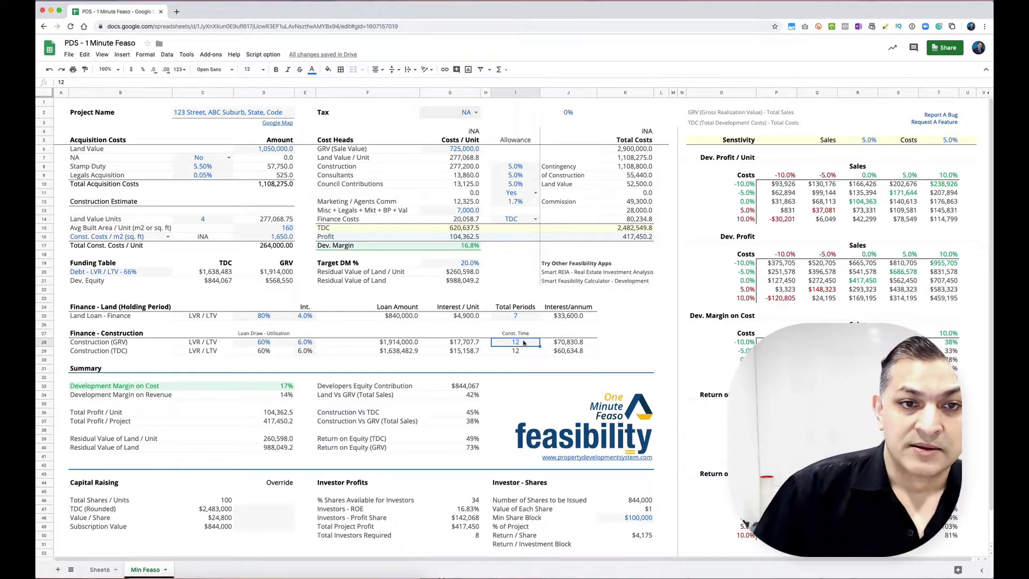
pyautogui.write('15')
pyautogui.press('Return')
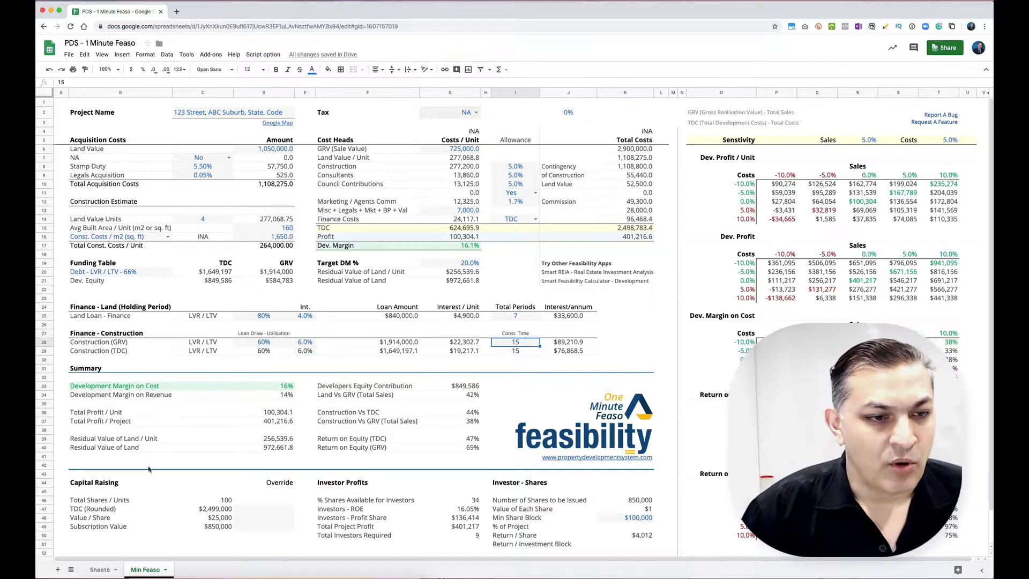
# Enlarge the sheet view to 125% and examine the Summary section's margins, profits, residual land values and returns on equity.
pyautogui.scroll(-2, 448, 319)
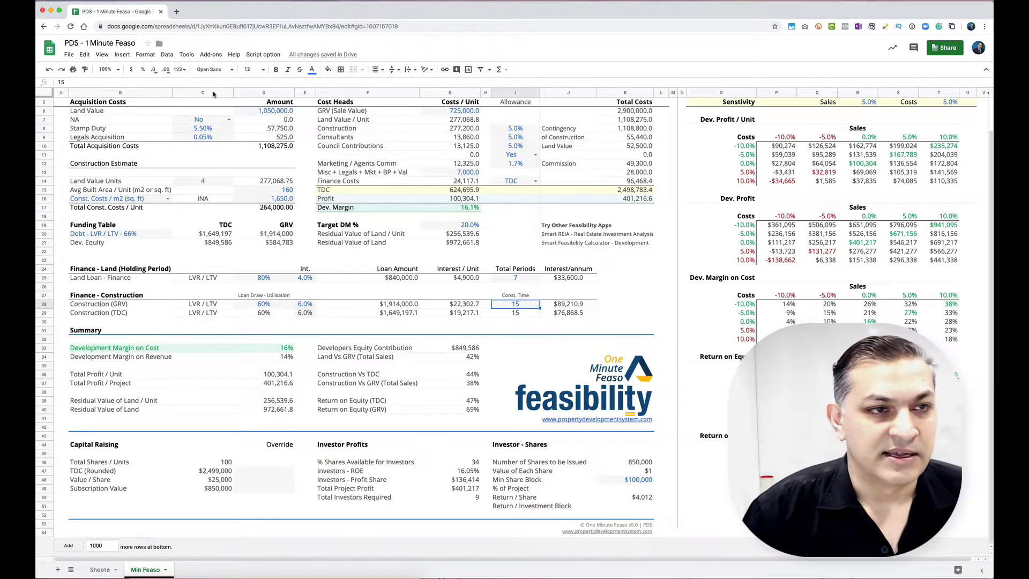
pyautogui.click(119, 71)
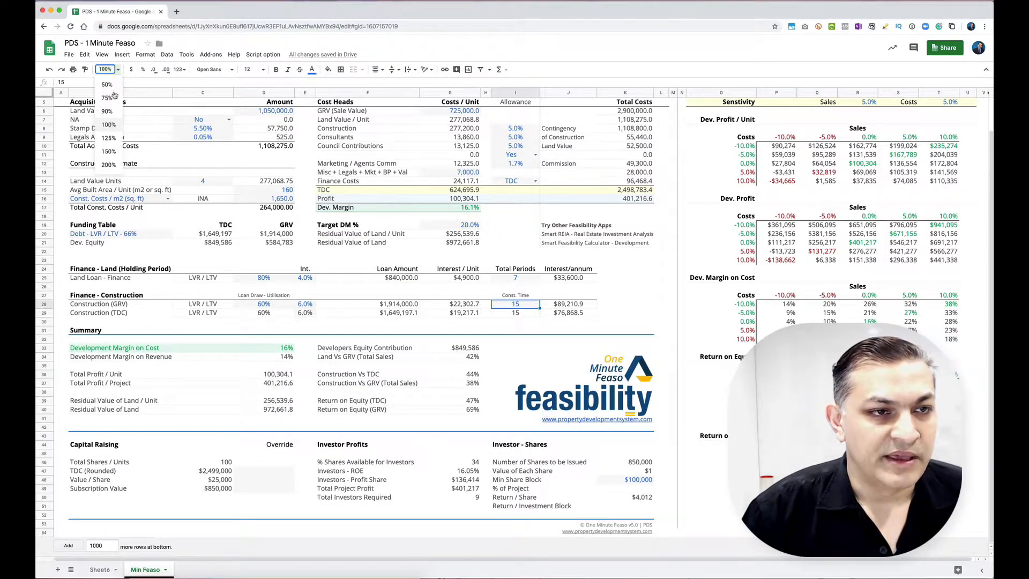
pyautogui.click(105, 137)
pyautogui.scroll(-3, 392, 225)
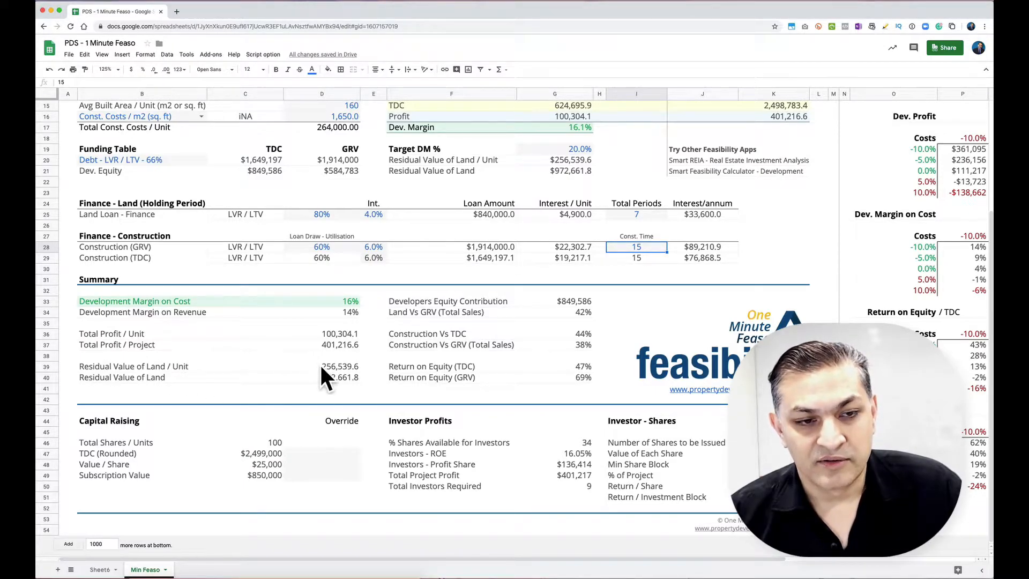
pyautogui.scroll(5, 449, 353)
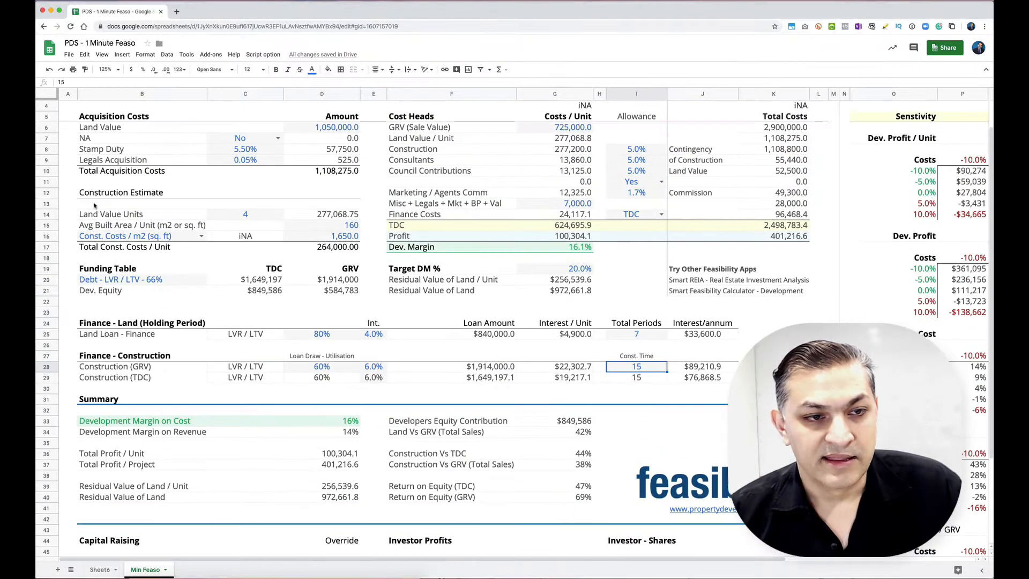
# Set the Target DM % to 15% and check the residual value of land beneath it.
pyautogui.click(544, 271)
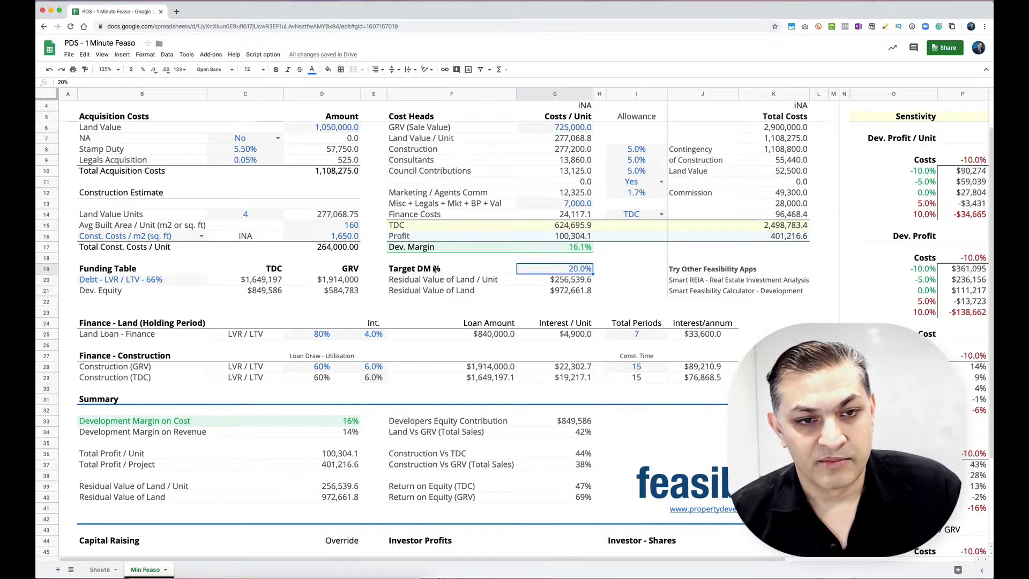
pyautogui.scroll(1, 451, 276)
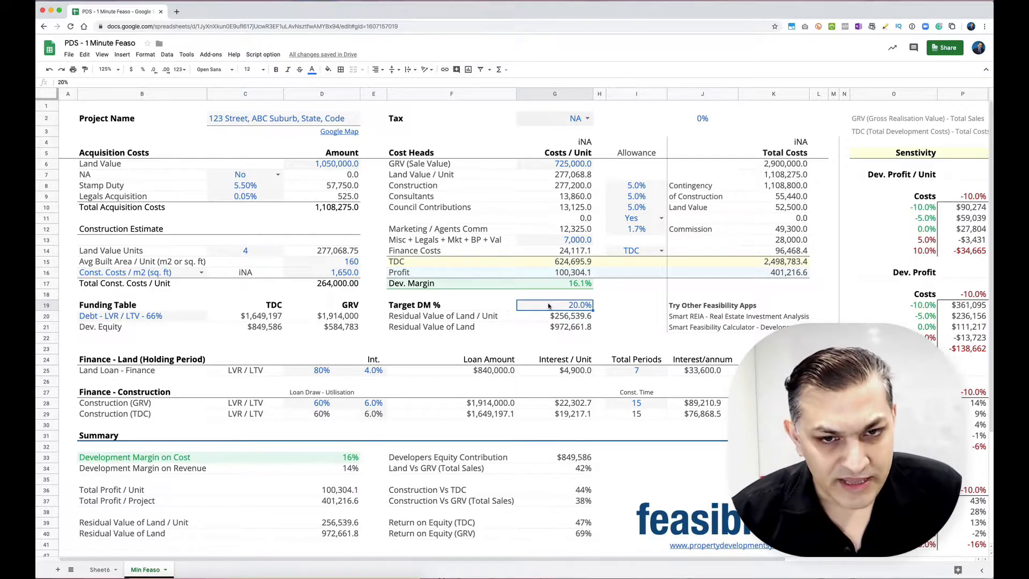
pyautogui.write('15')
pyautogui.press('Return')
pyautogui.press('Up')
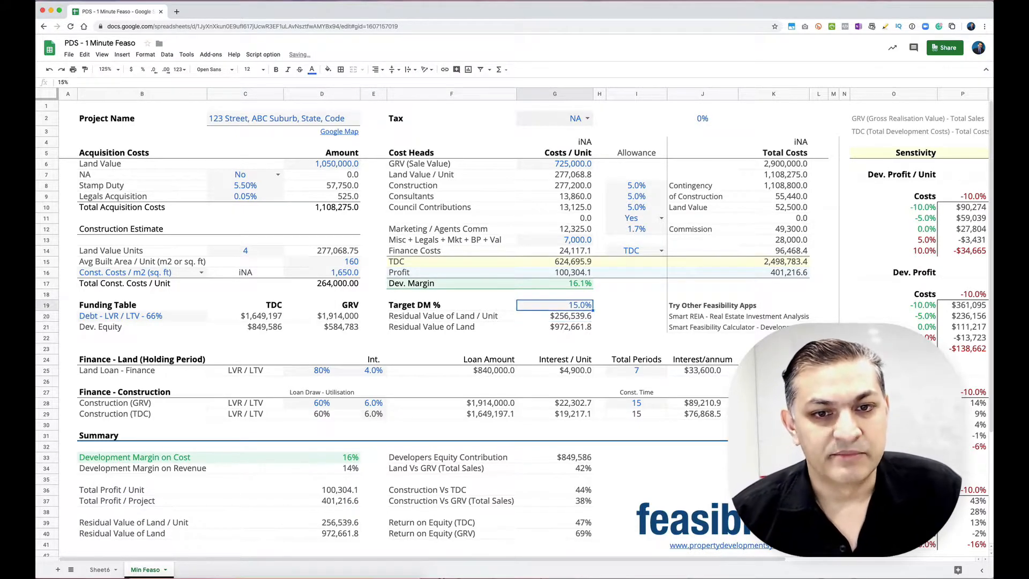
pyautogui.click(560, 330)
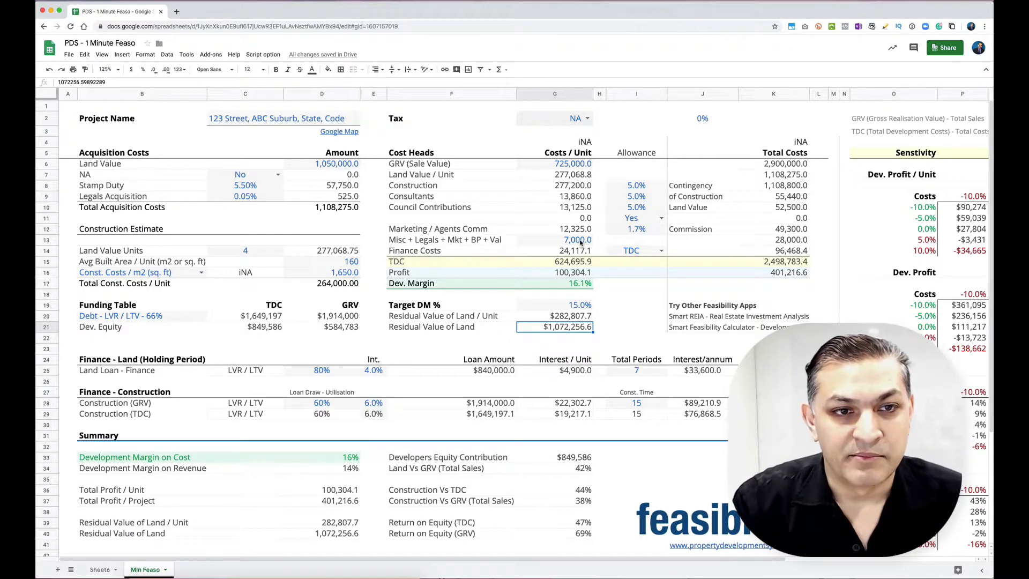
# Set the Land Value in the acquisition costs to 1,300,000.
pyautogui.click(335, 167)
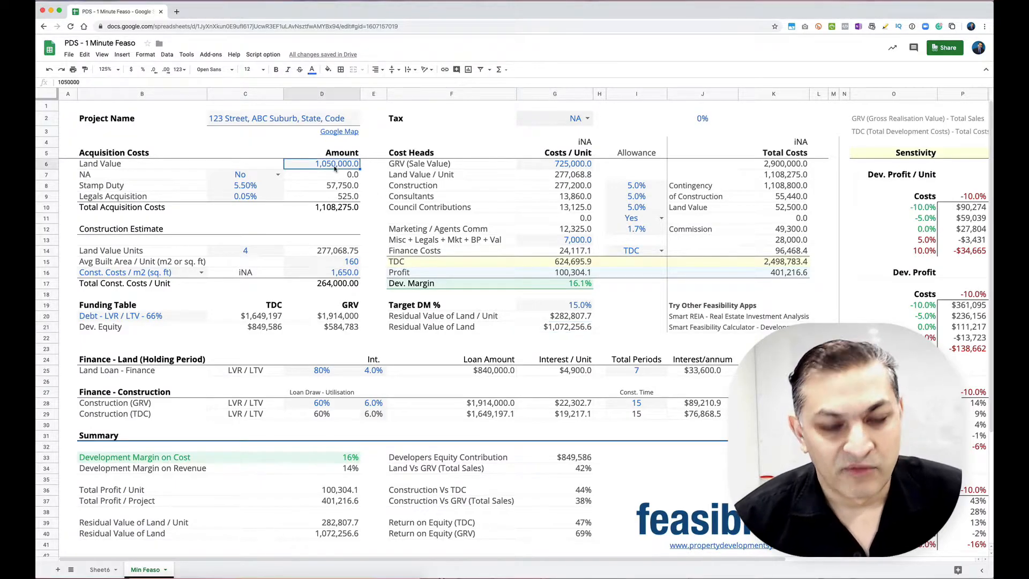
pyautogui.write('1300000')
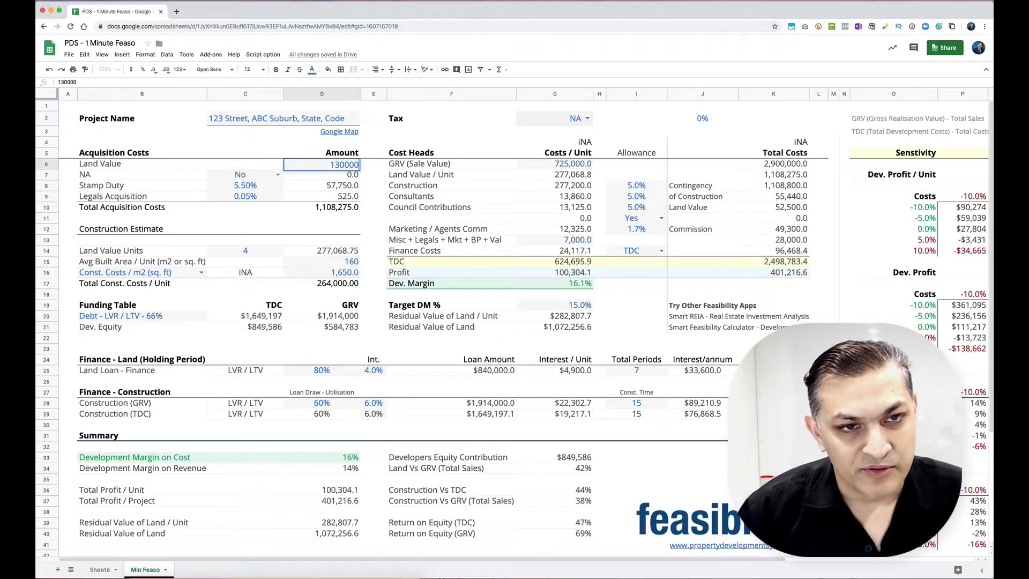
pyautogui.press('Return')
pyautogui.press('Up')
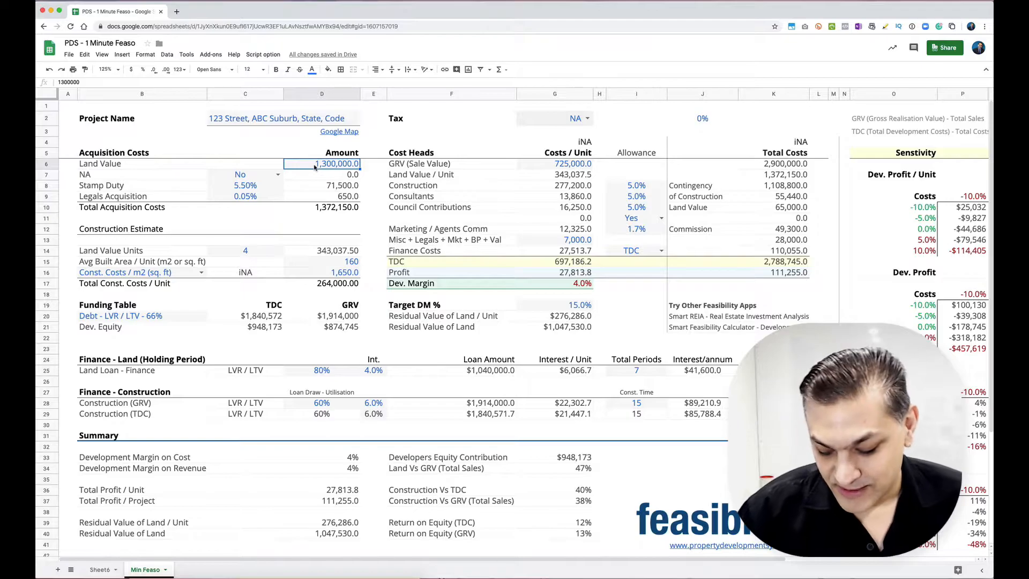
# Set the Land Value in the acquisition costs to 1,000,000.
pyautogui.write('1000000')
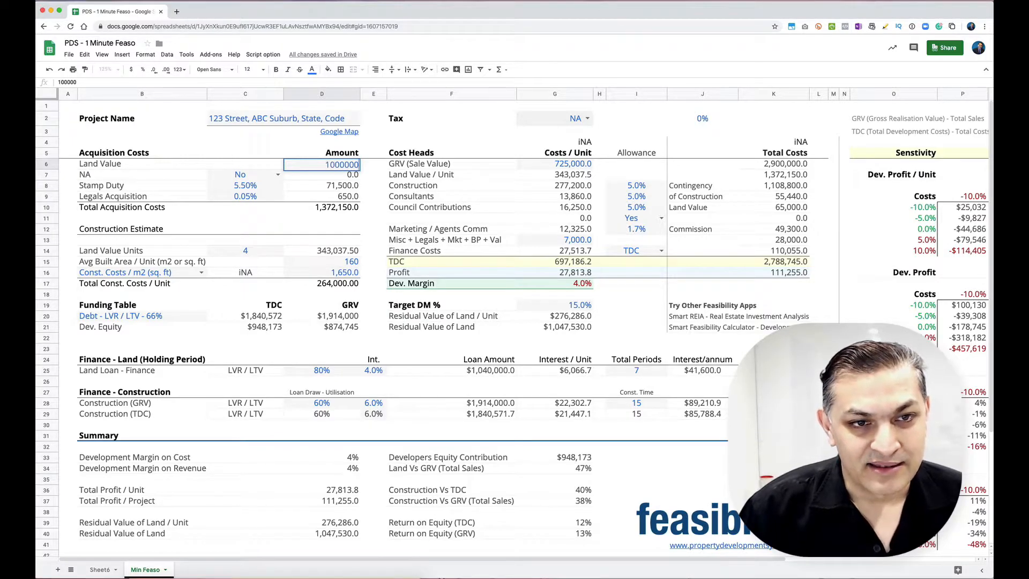
pyautogui.press('Return')
pyautogui.click(322, 164)
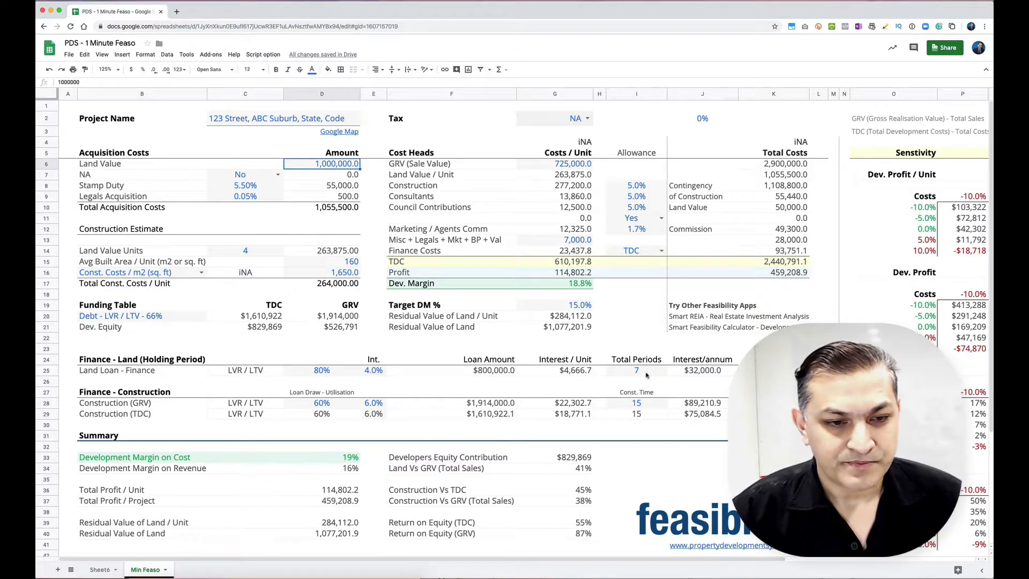
# Review the Summary, Capital Raising, Investor Profits and Investor Shares sections for the current land value.
pyautogui.scroll(-2, 610, 370)
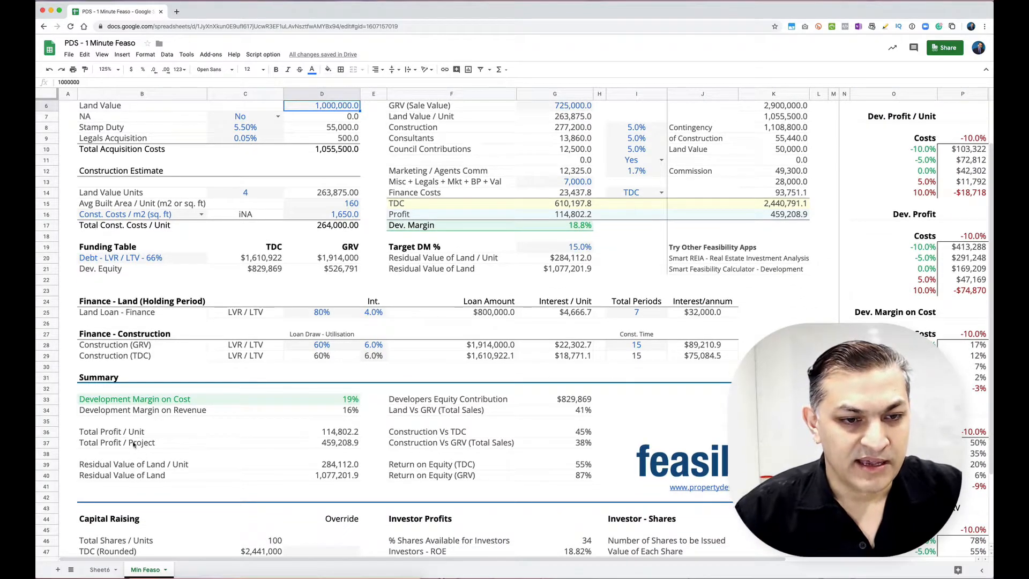
pyautogui.scroll(-1, 320, 435)
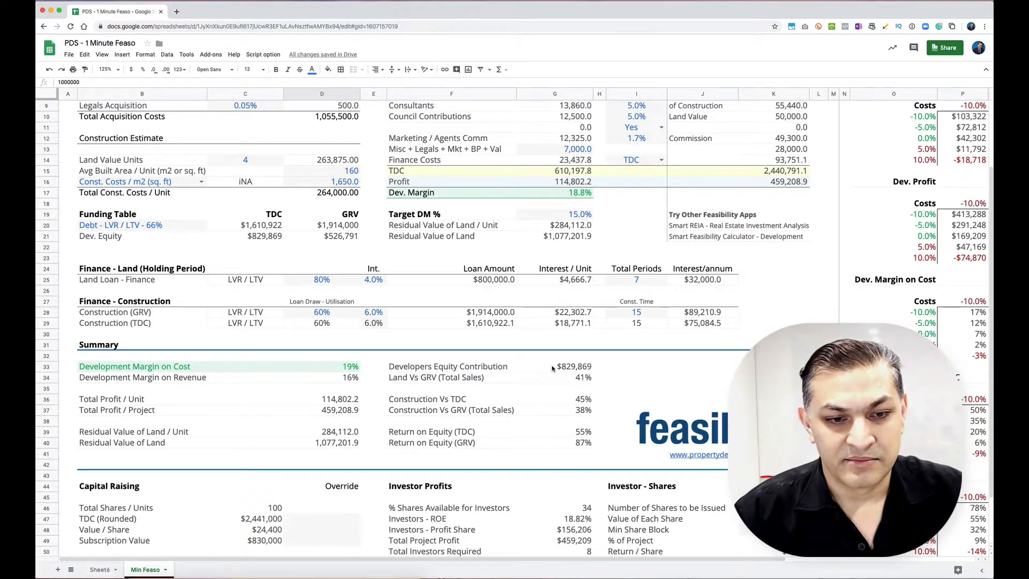
pyautogui.scroll(-3, 554, 370)
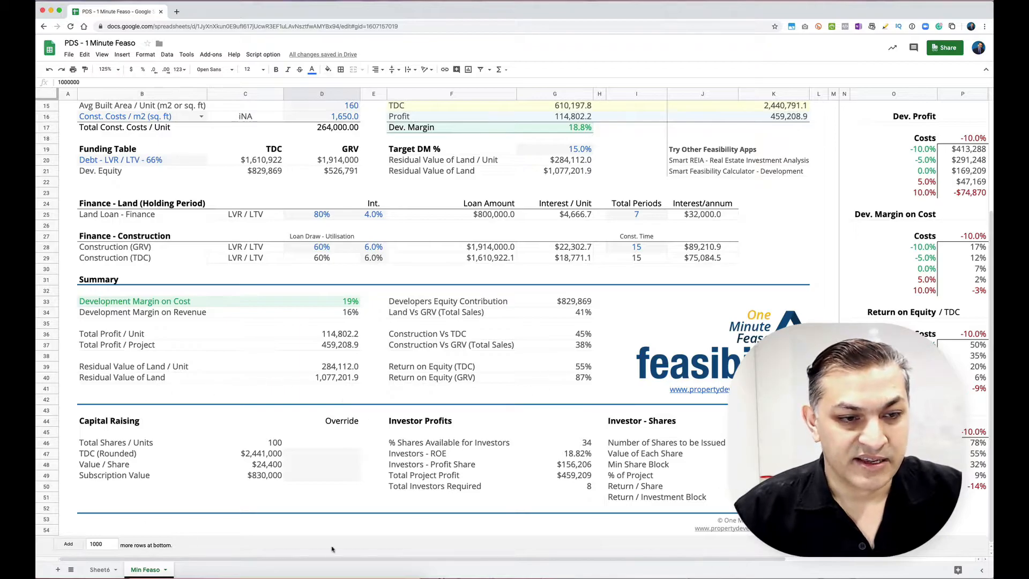
pyautogui.scroll(5, 451, 321)
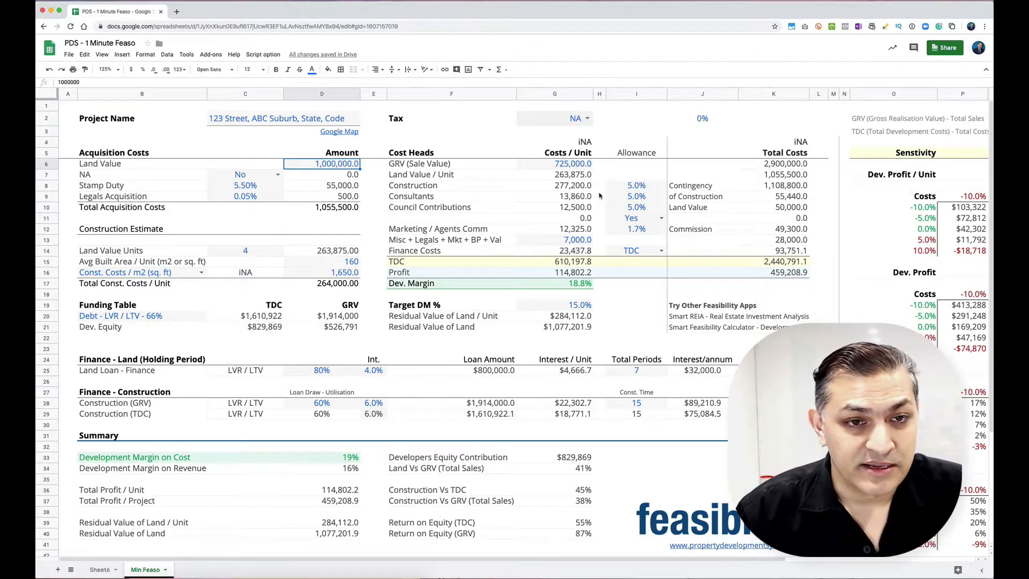
pyautogui.hscroll(5, 601, 193)
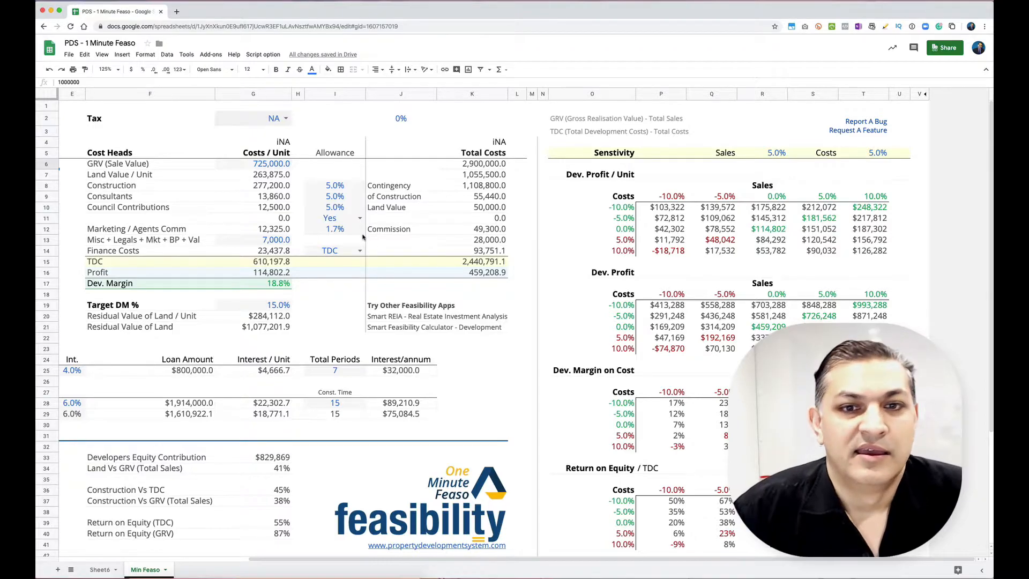
pyautogui.hscroll(-5, 331, 232)
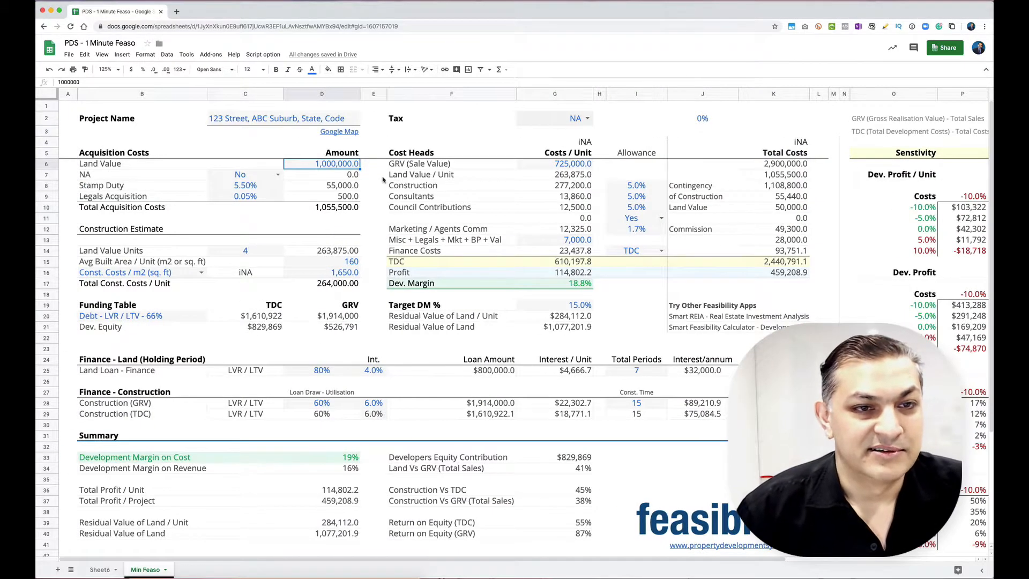
# Examine the Sensitivity section's Sales and Costs increments and how profit and margin on cost vary across their combinations.
pyautogui.hscroll(5, 406, 229)
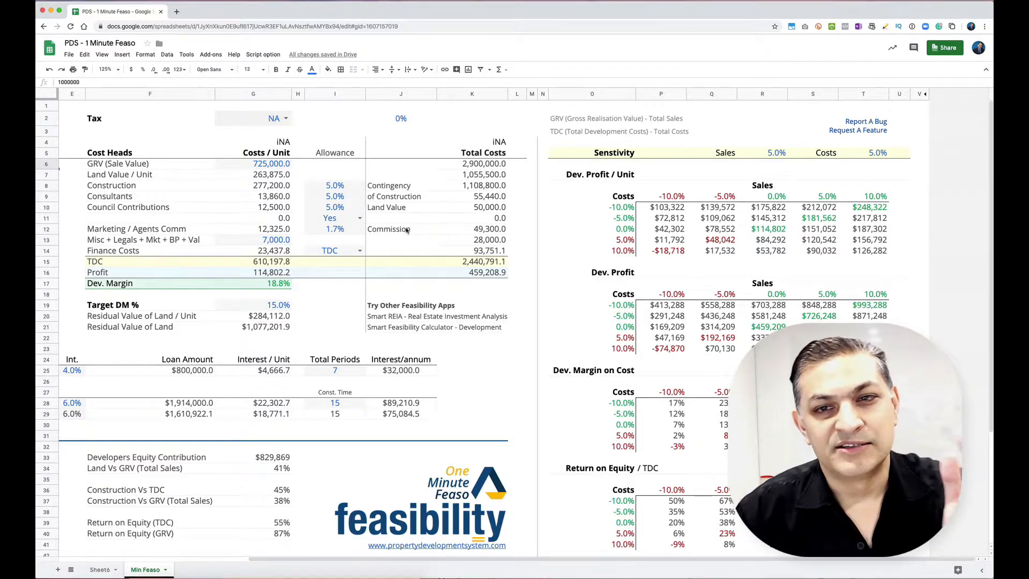
pyautogui.click(772, 154)
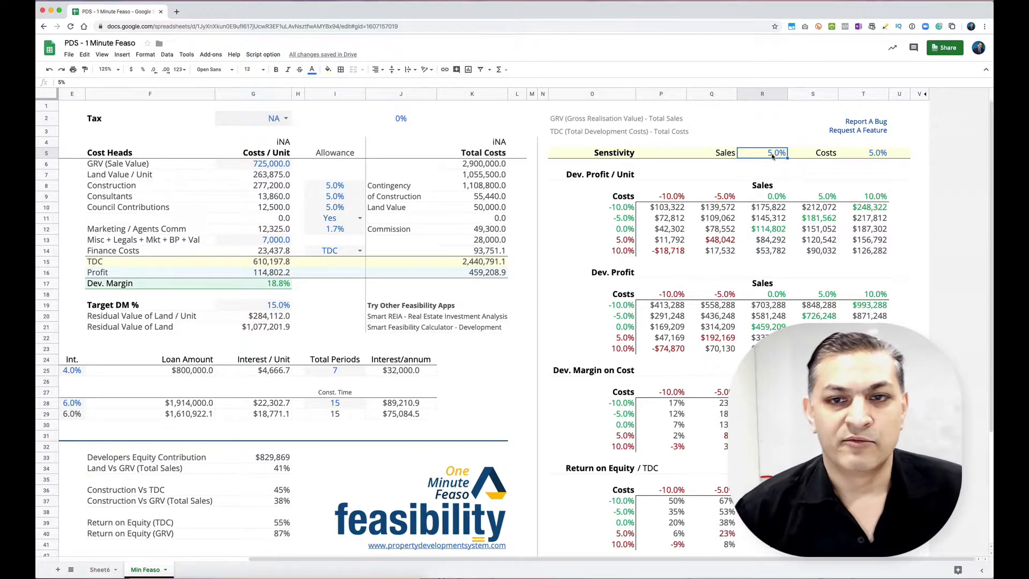
pyautogui.click(878, 156)
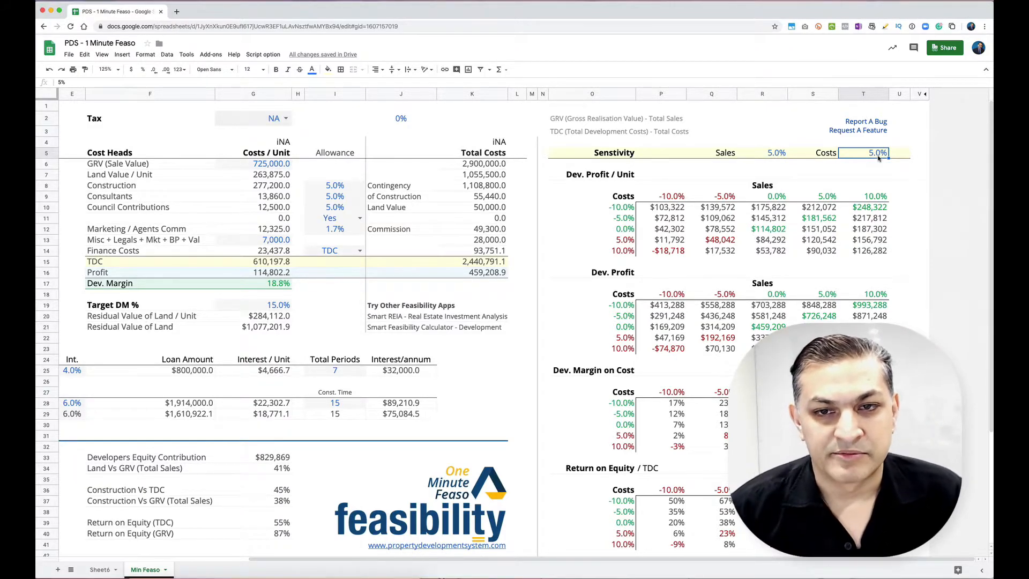
pyautogui.click(771, 232)
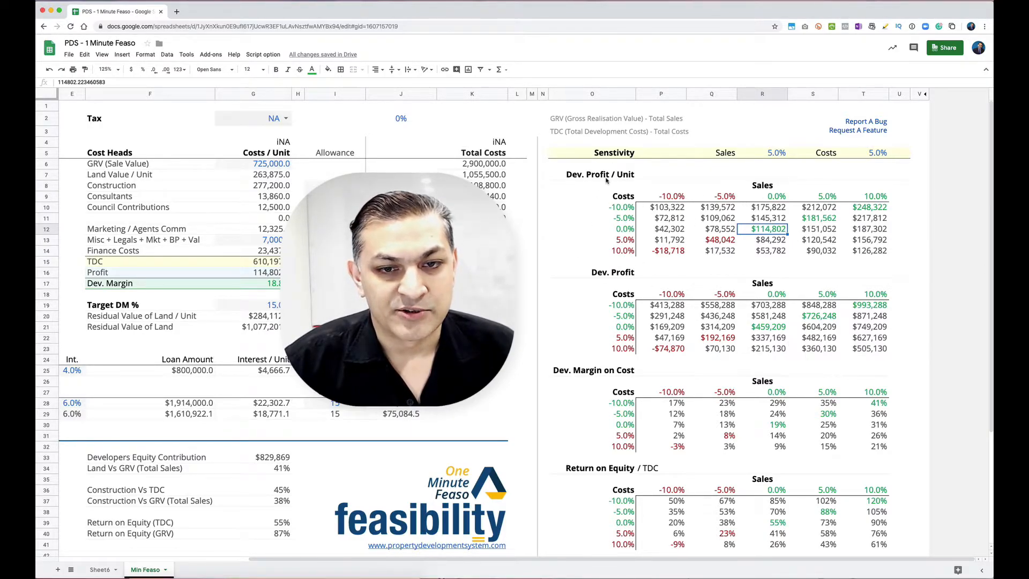
pyautogui.scroll(-5, 691, 297)
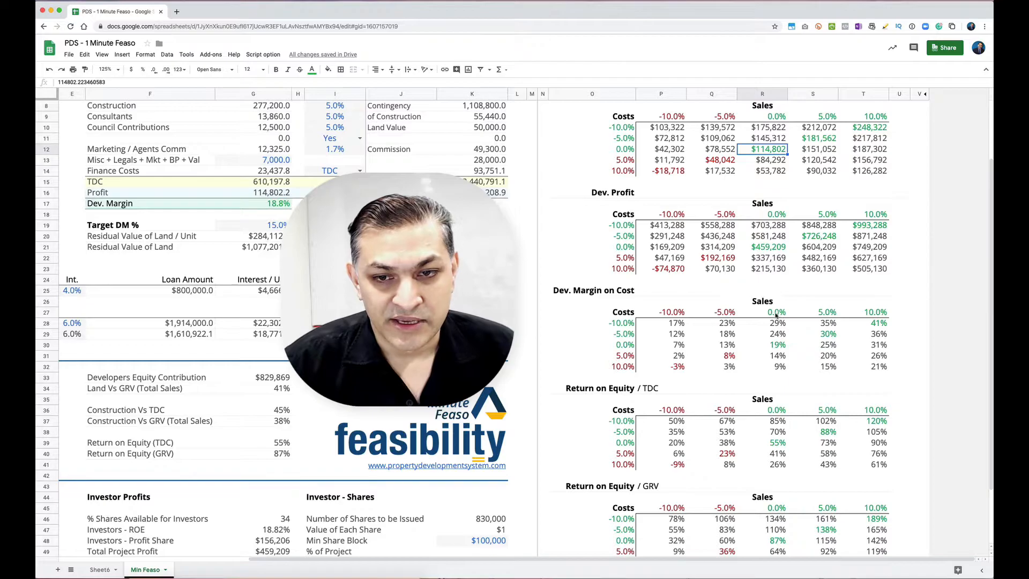
pyautogui.click(832, 315)
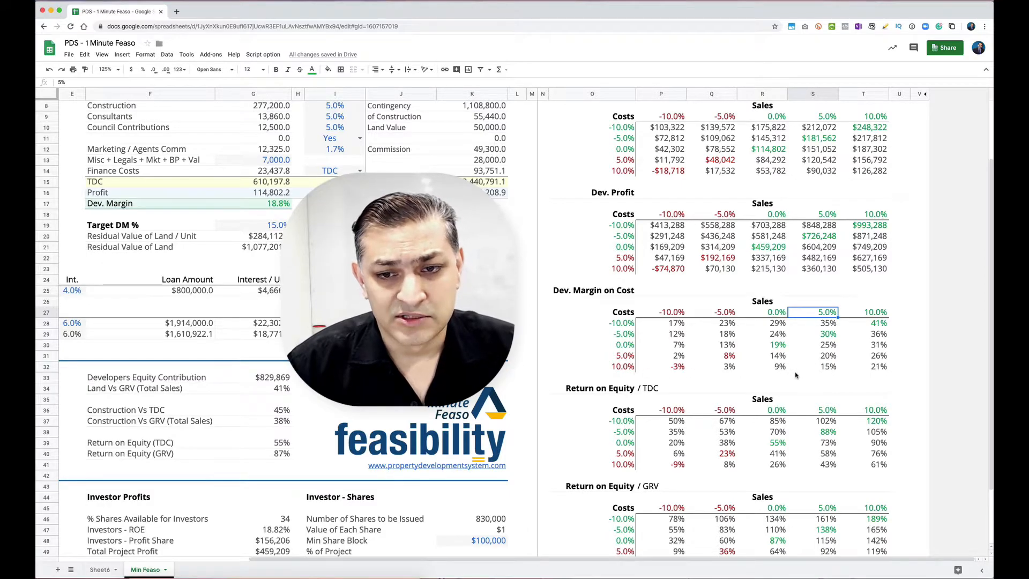
pyautogui.click(827, 368)
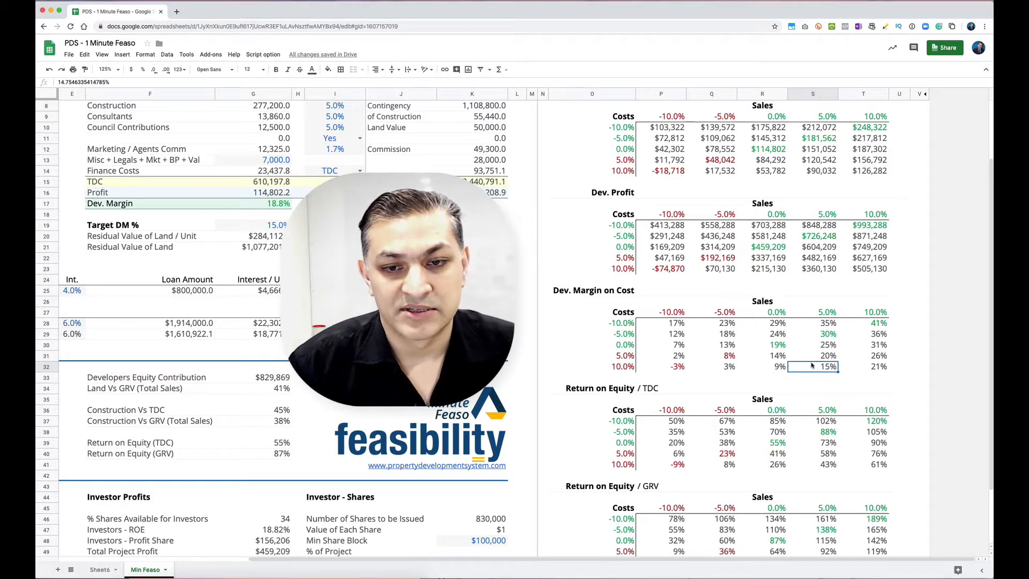
pyautogui.click(672, 314)
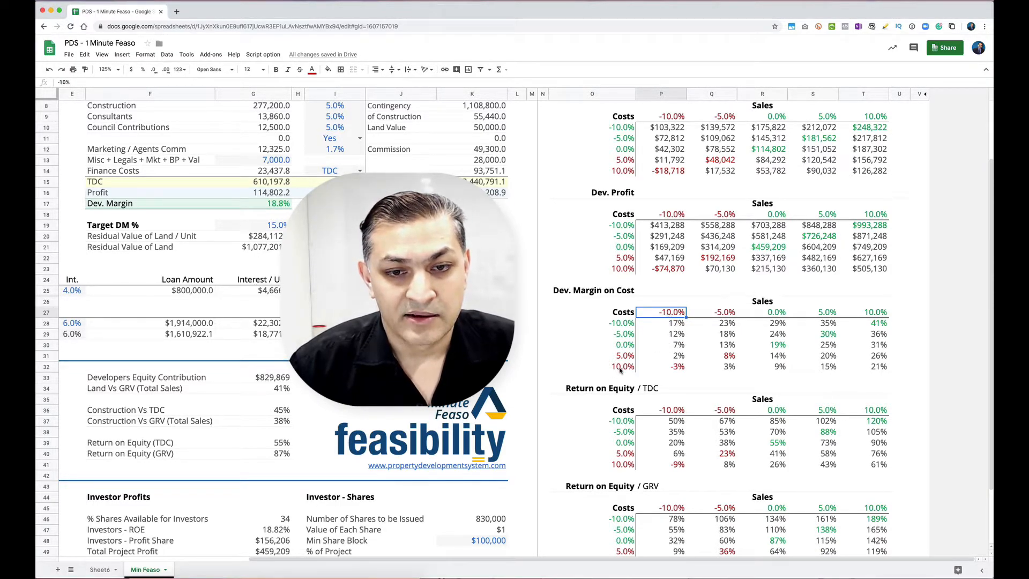
pyautogui.click(620, 369)
pyautogui.click(681, 370)
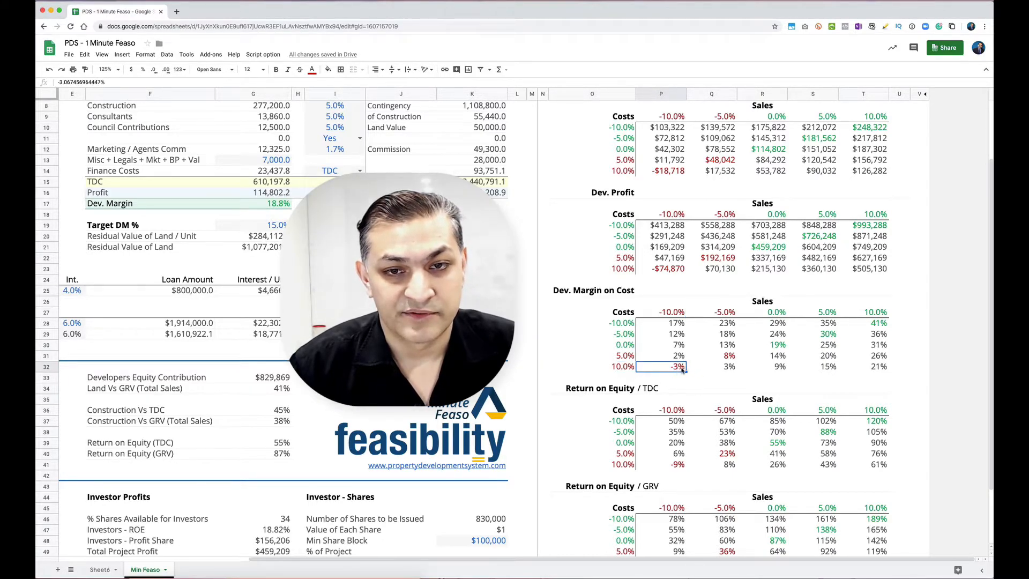
pyautogui.scroll(3, 680, 370)
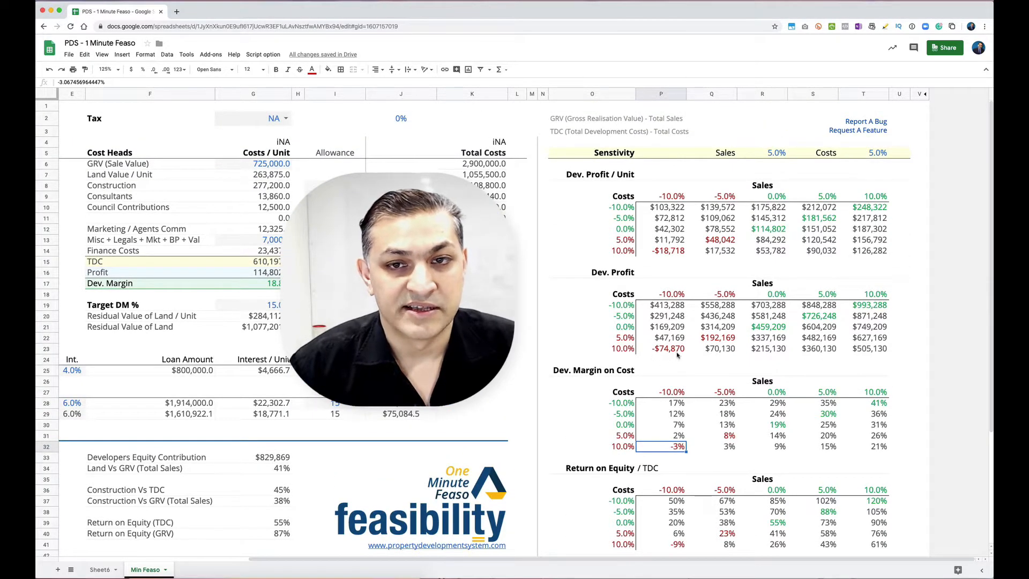
# Set both the Sales and Costs increments of the Sensitivity section to 3%.
pyautogui.click(775, 156)
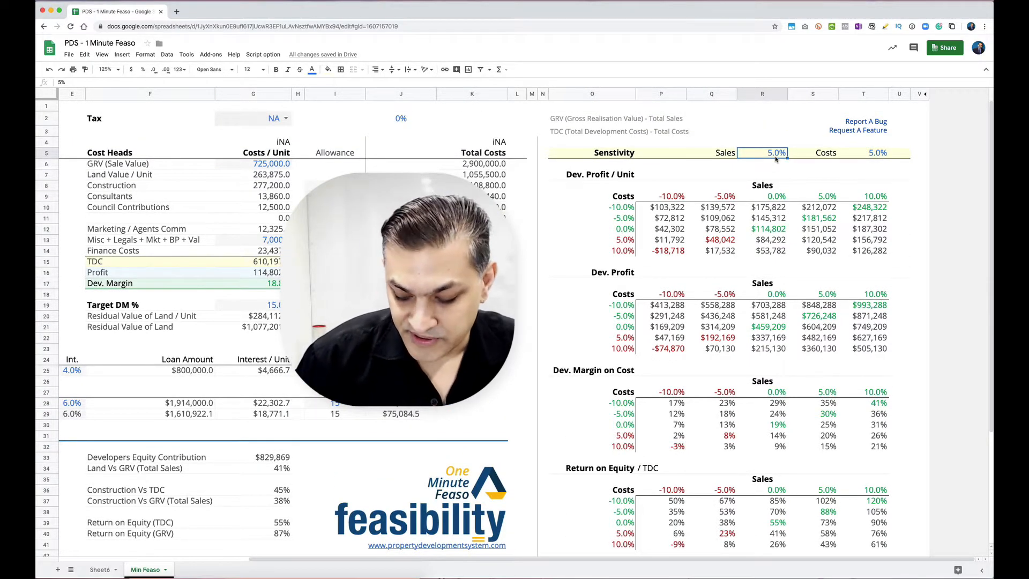
pyautogui.write('3%')
pyautogui.press('Return')
pyautogui.press('Up')
pyautogui.press('Right')
pyautogui.press('Right')
pyautogui.write('3%')
pyautogui.press('Return')
pyautogui.press('Up')
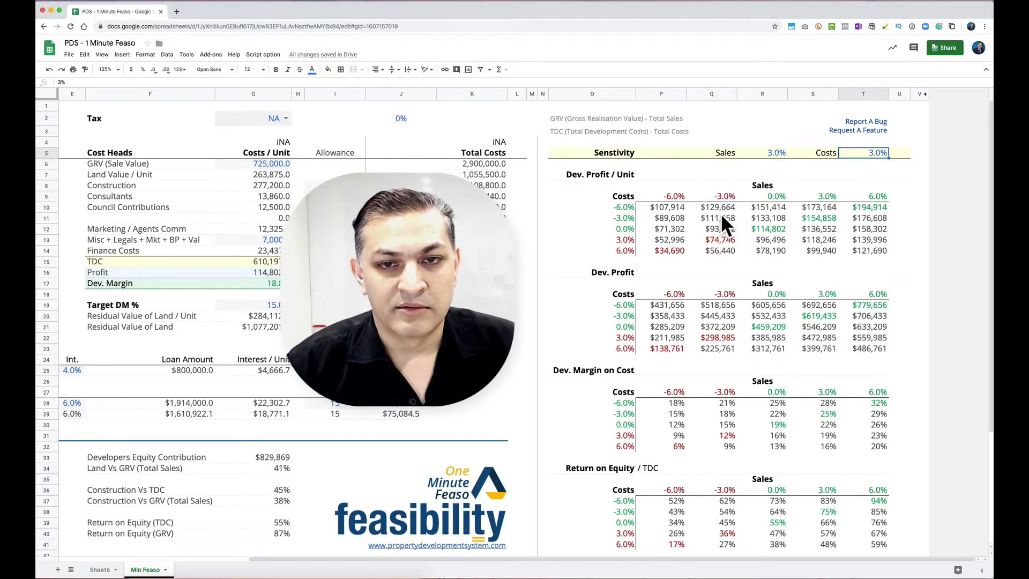
# Examine the Return on Equity sensitivity tables for TDC and GRV, along with the capital raising and investor sections.
pyautogui.scroll(-5, 723, 373)
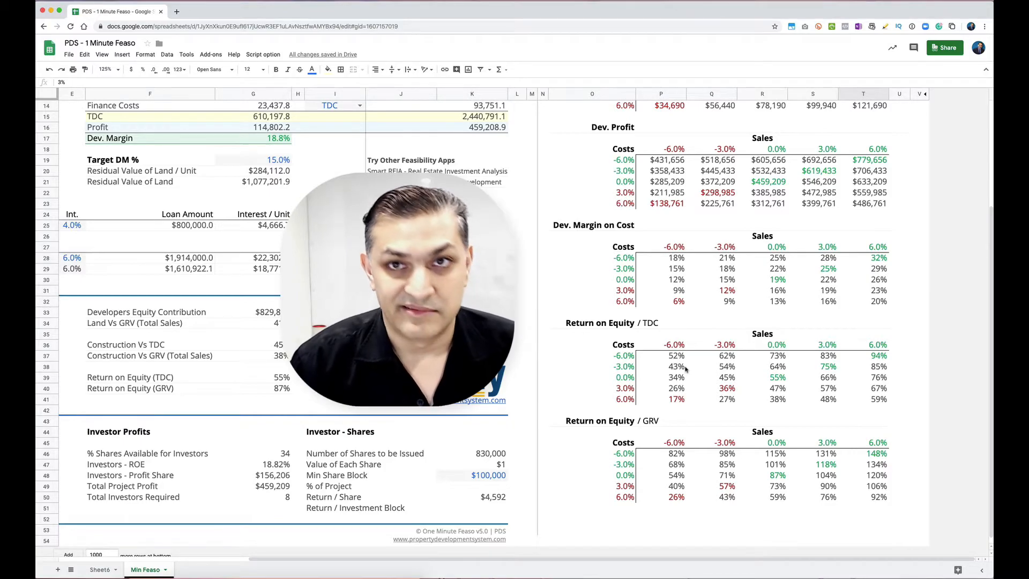
pyautogui.hscroll(-5, 682, 357)
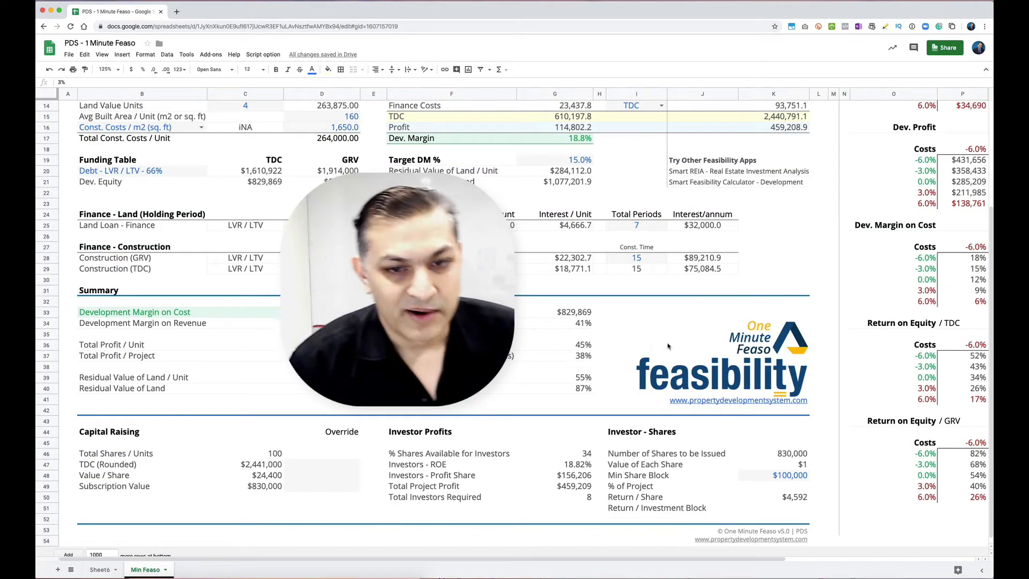
pyautogui.scroll(5, 682, 351)
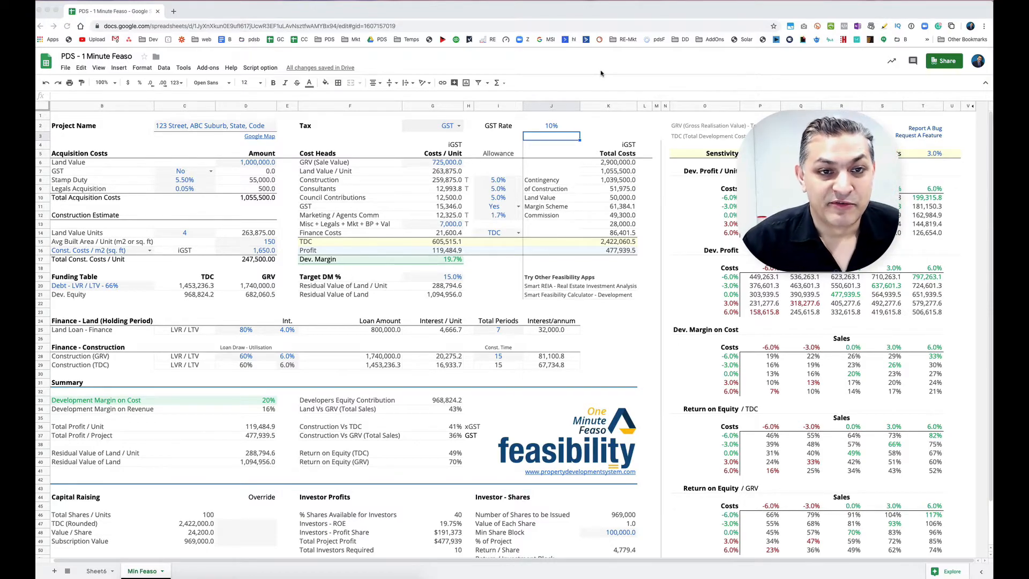
# Choose GST as the project's Tax type and inspect the GST rate and the GST cost per unit.
pyautogui.click(456, 126)
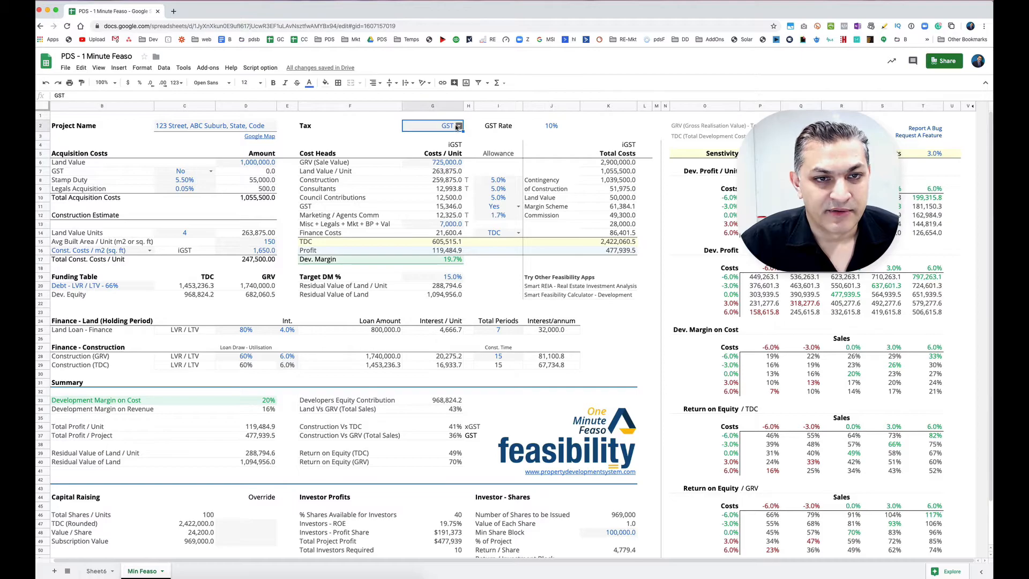
pyautogui.click(458, 126)
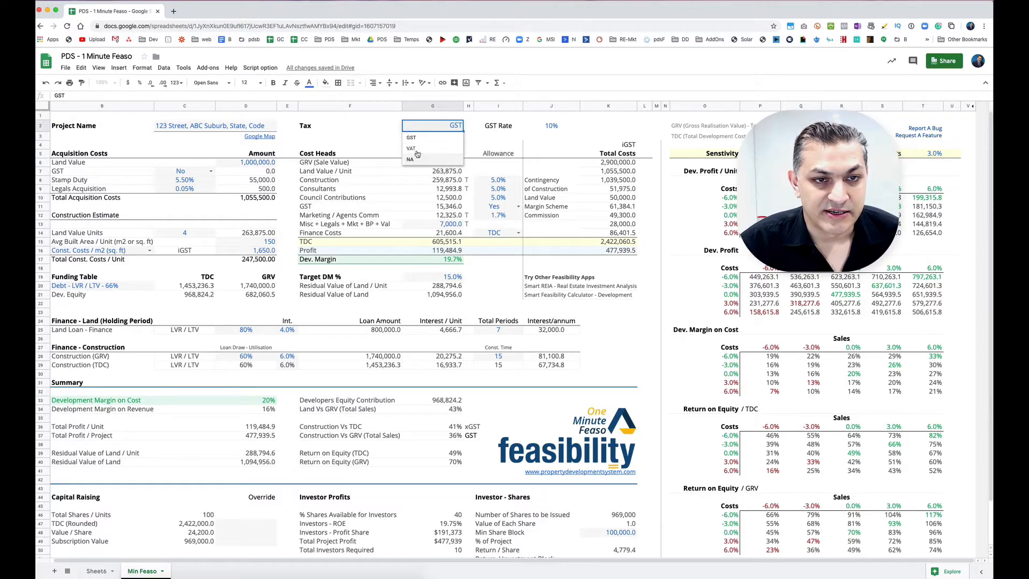
pyautogui.click(427, 141)
pyautogui.click(538, 128)
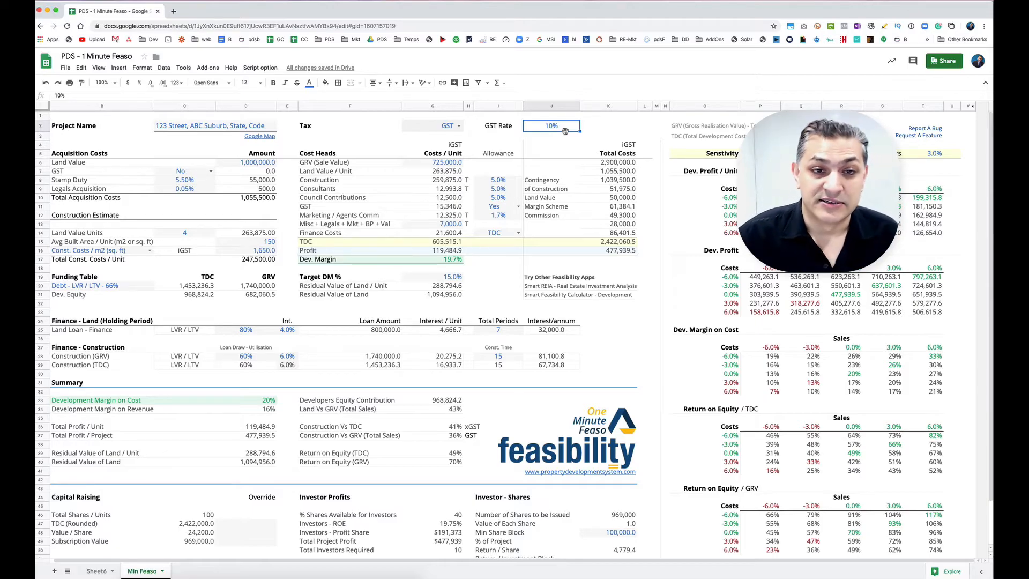
pyautogui.click(449, 208)
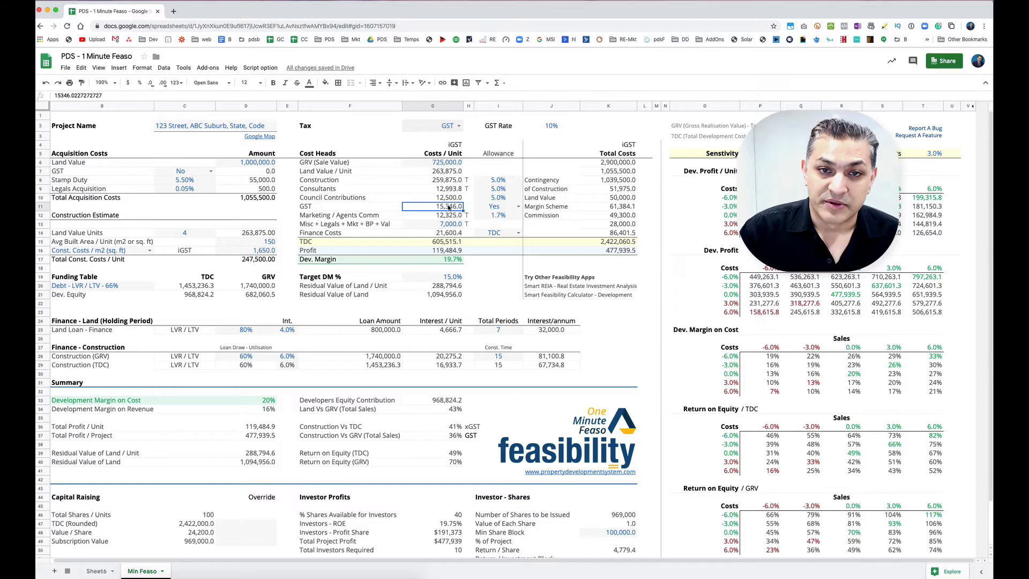
pyautogui.hscroll(-1, 449, 207)
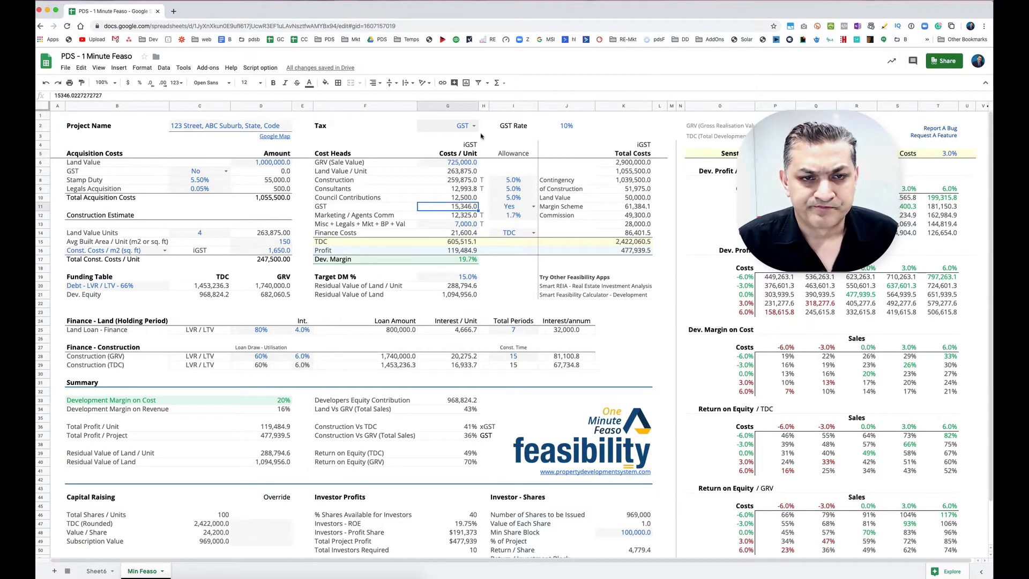
# Check the GST Rate cell and set GST on the land purchase to Yes under Acquisition Costs.
pyautogui.click(567, 125)
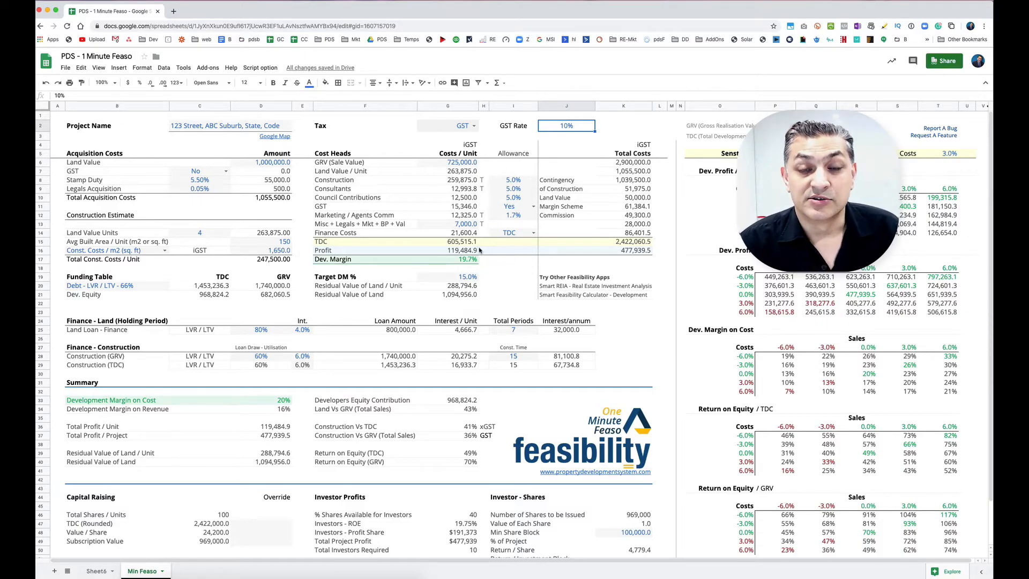
pyautogui.click(191, 172)
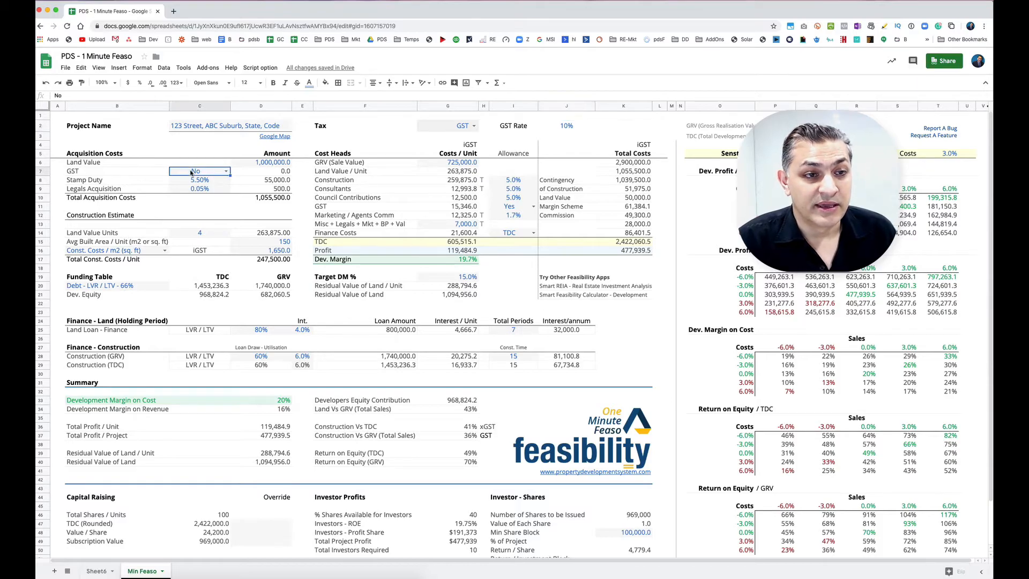
pyautogui.click(226, 171)
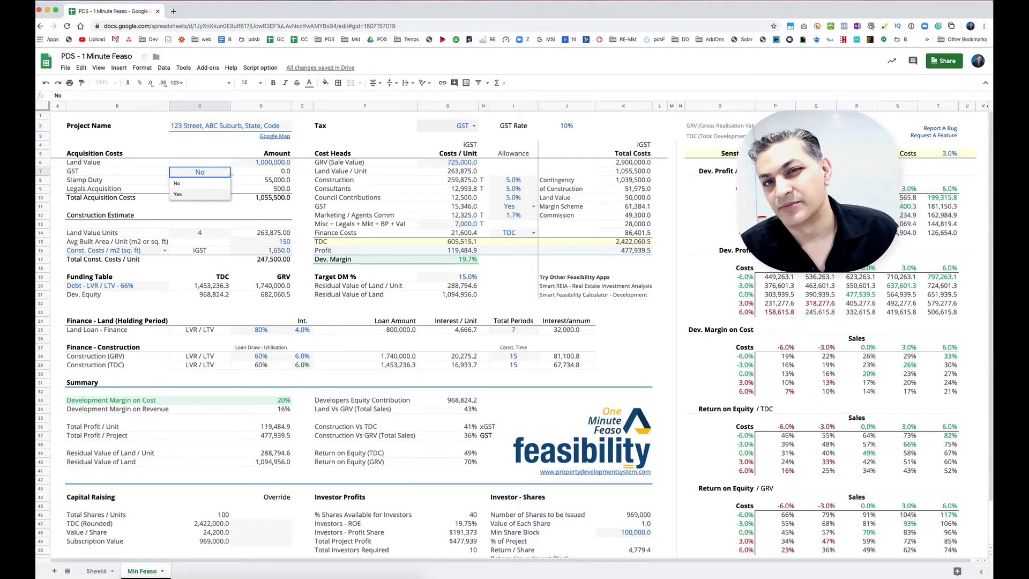
pyautogui.click(203, 193)
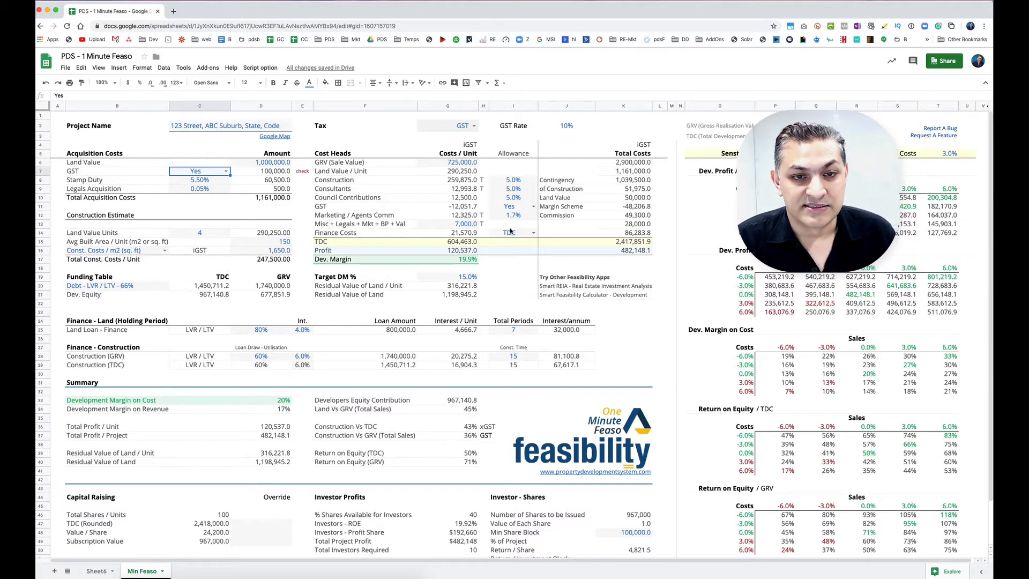
# Set the Margin Scheme option in the GST row of the Cost Heads to No.
pyautogui.click(509, 208)
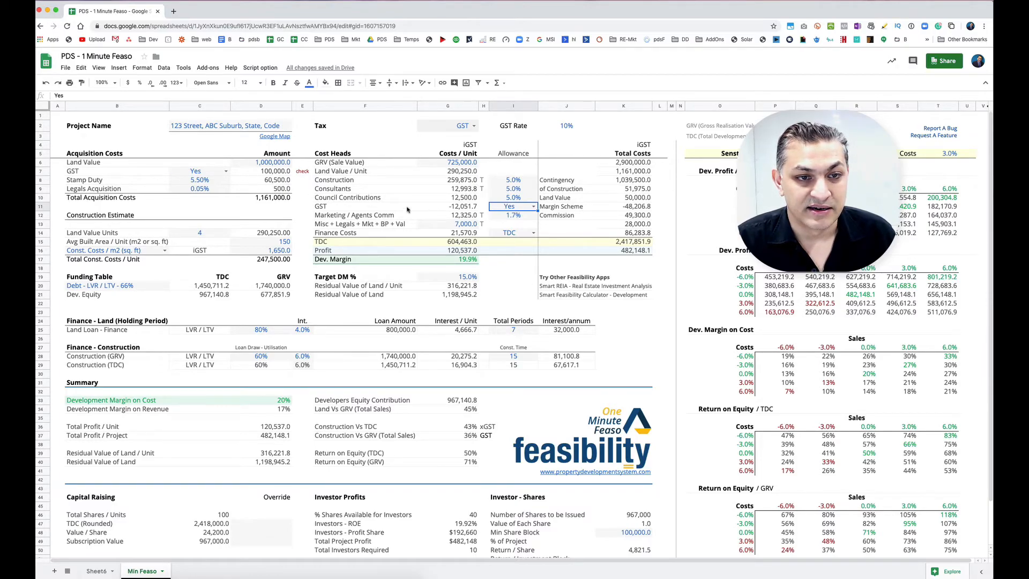
pyautogui.click(533, 207)
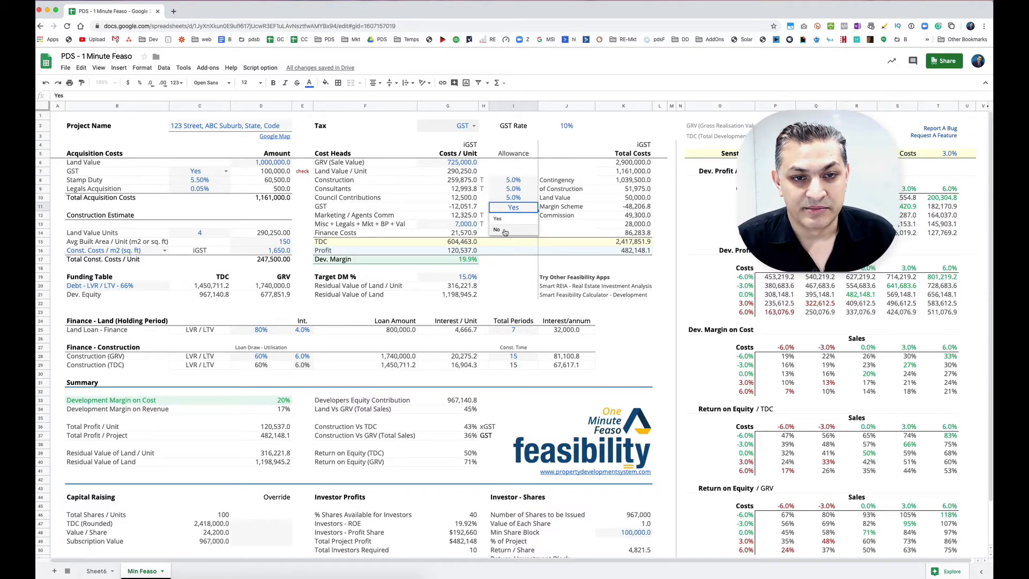
pyautogui.click(507, 230)
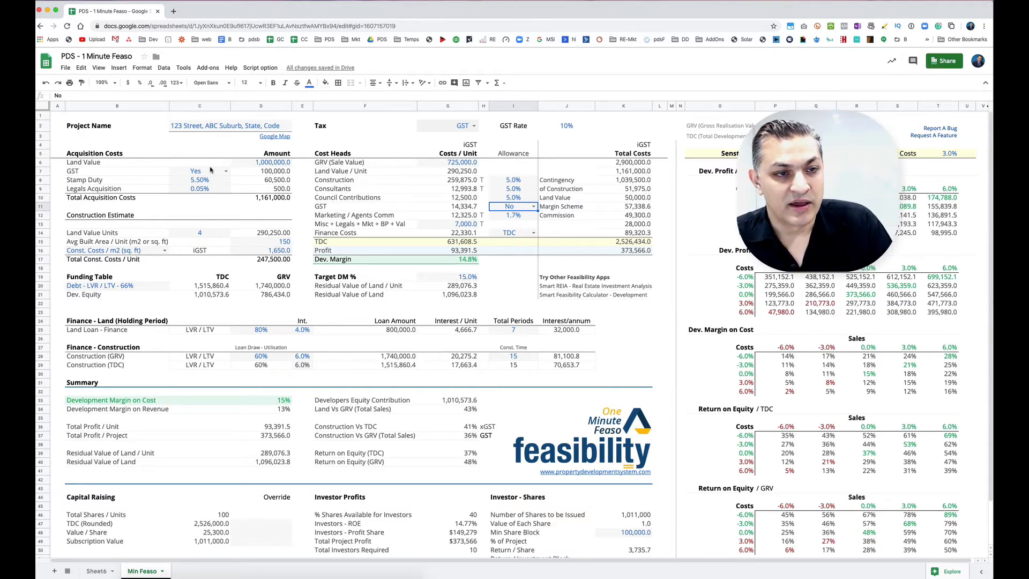
# Toggle the Margin Scheme option to Yes and back to No to compare the GST cost and development margin.
pyautogui.click(533, 207)
pyautogui.click(512, 231)
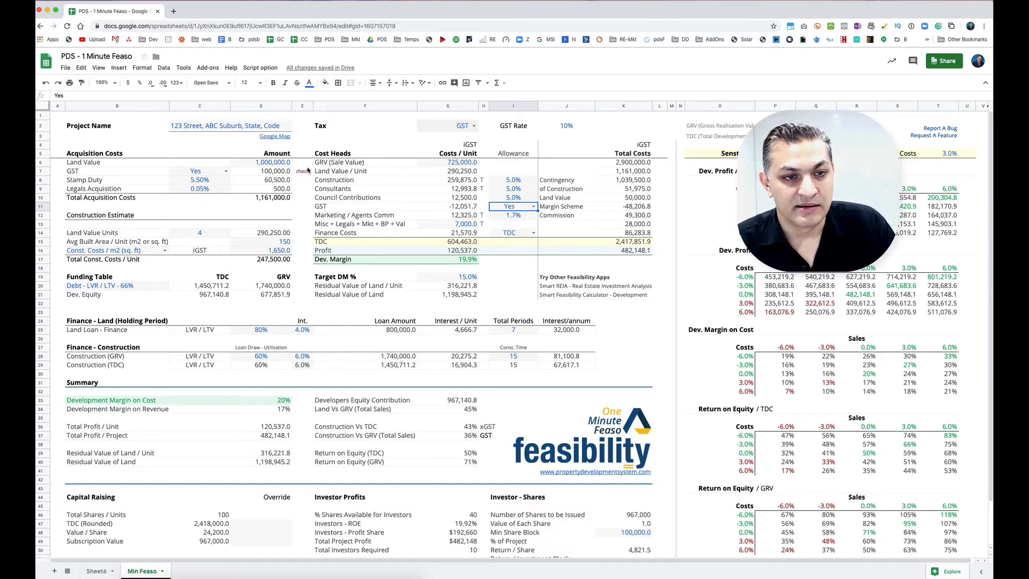
pyautogui.click(533, 207)
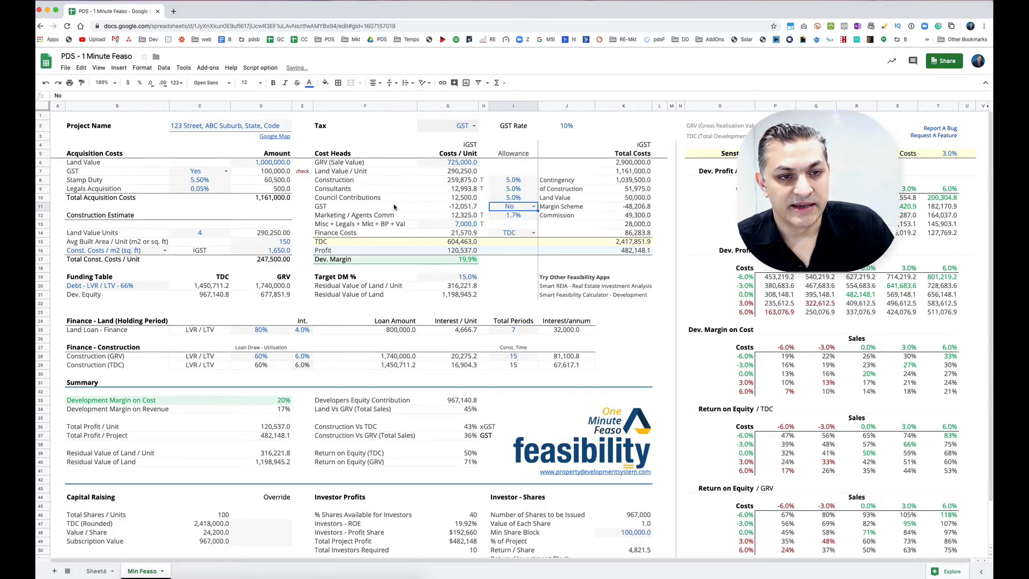